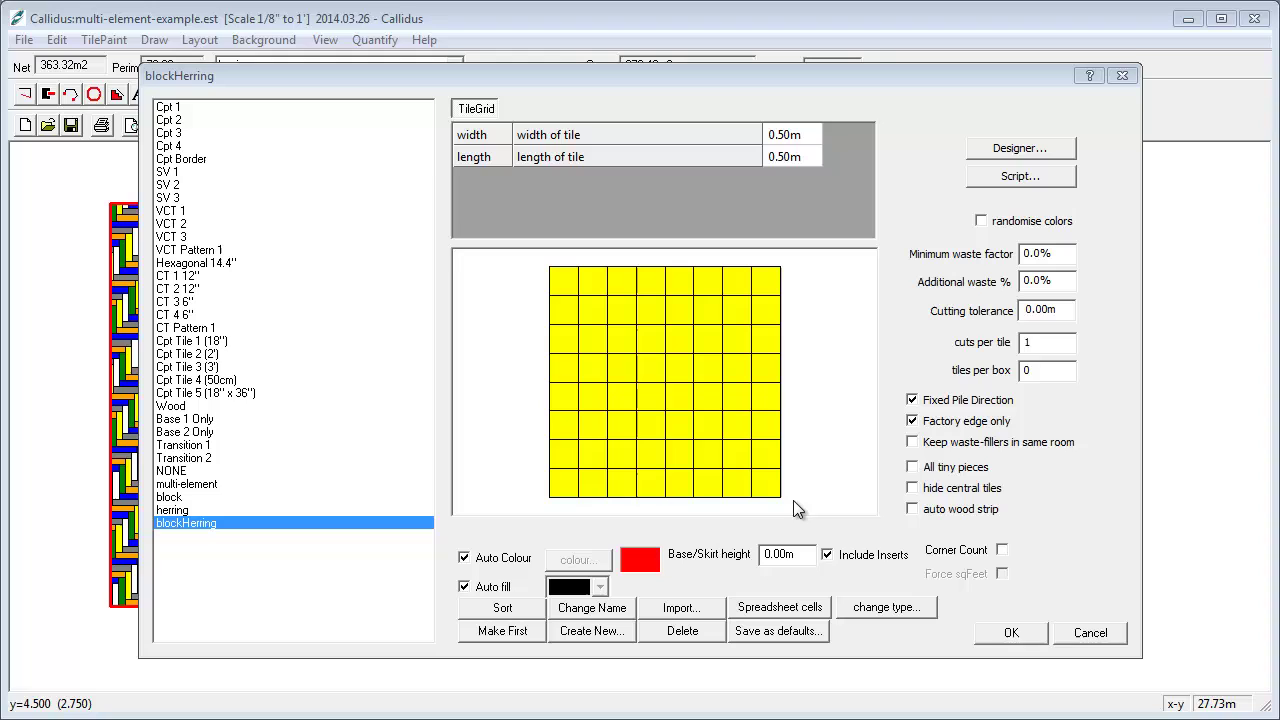
Replace the blockHerring grid with a tile script, add the line "rep 5 5" below the unit size, and build it.
click(1013, 185)
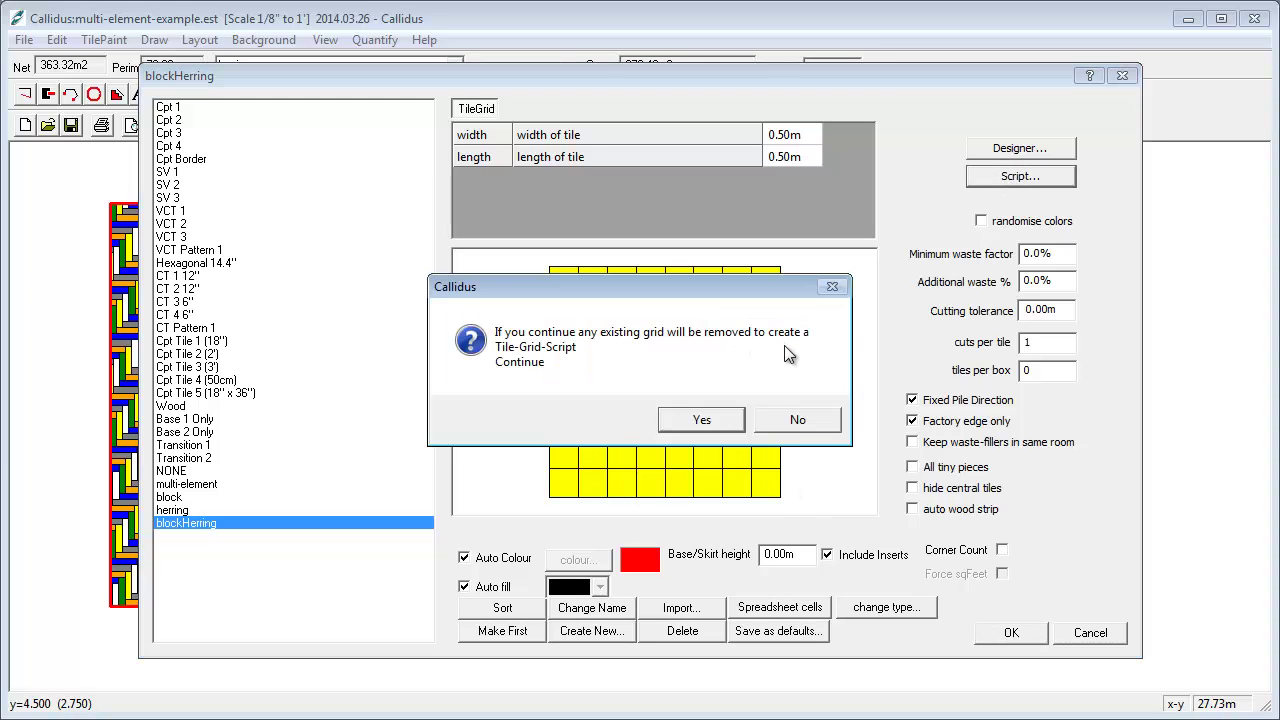
click(710, 419)
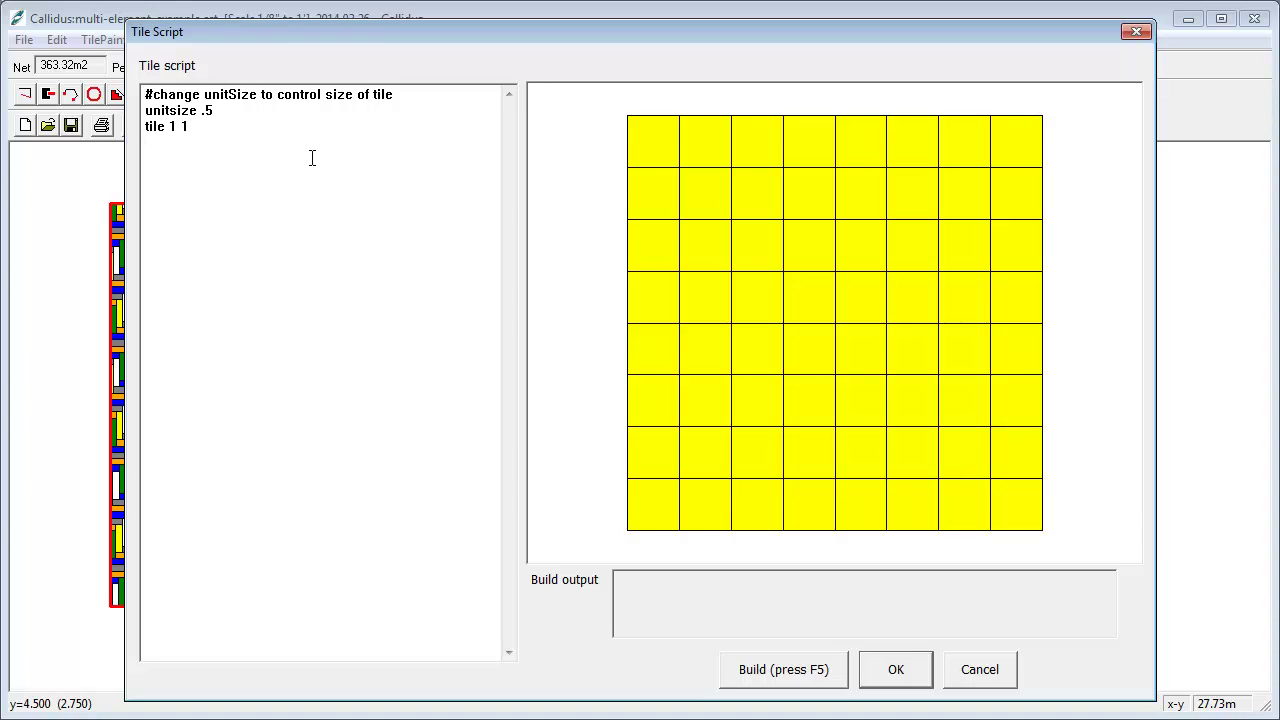
click(222, 111)
key(Return)
text(rep 5 5)
key(F5)
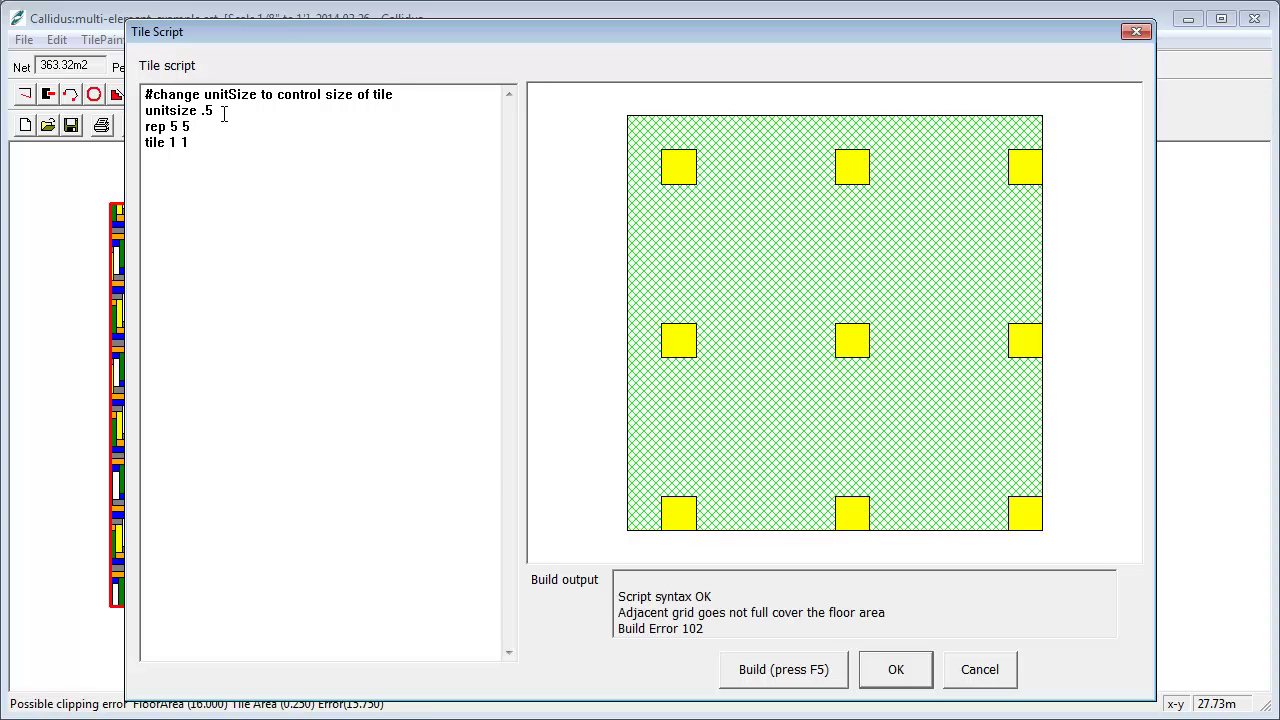
Change the script's tile line to "tile 4 1".
click(200, 143)
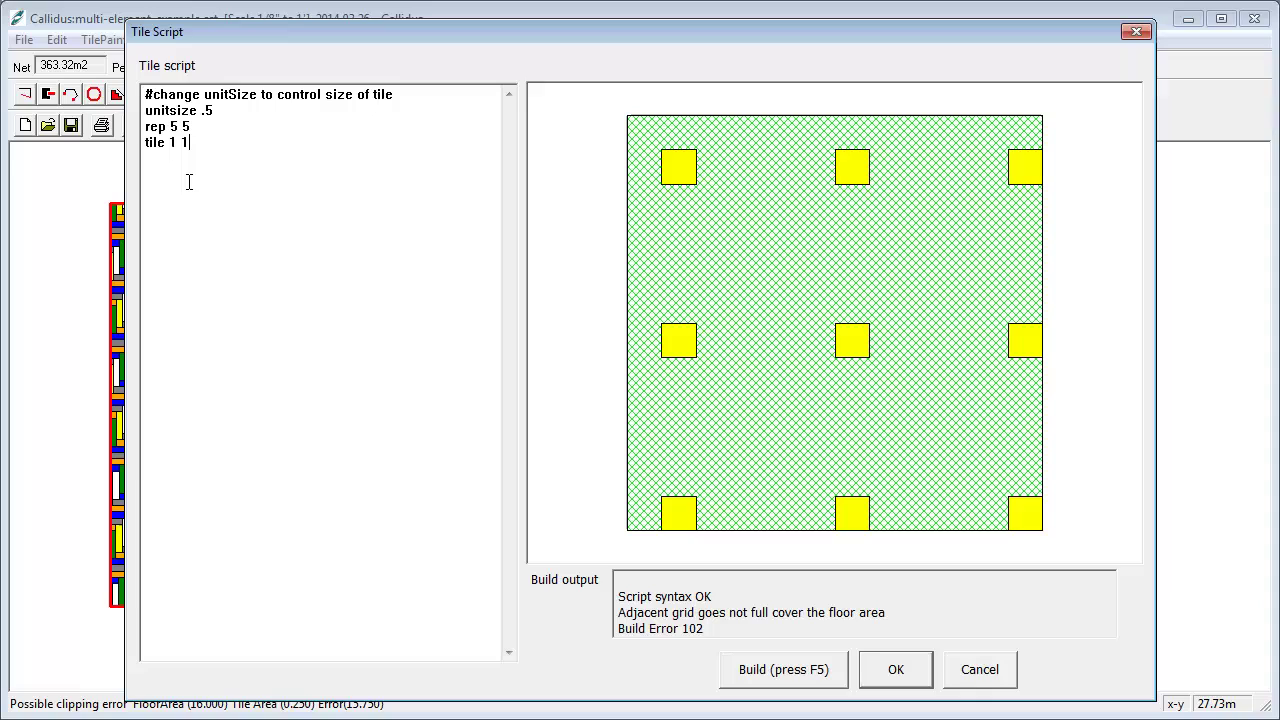
key(BackSpace)
key(BackSpace)
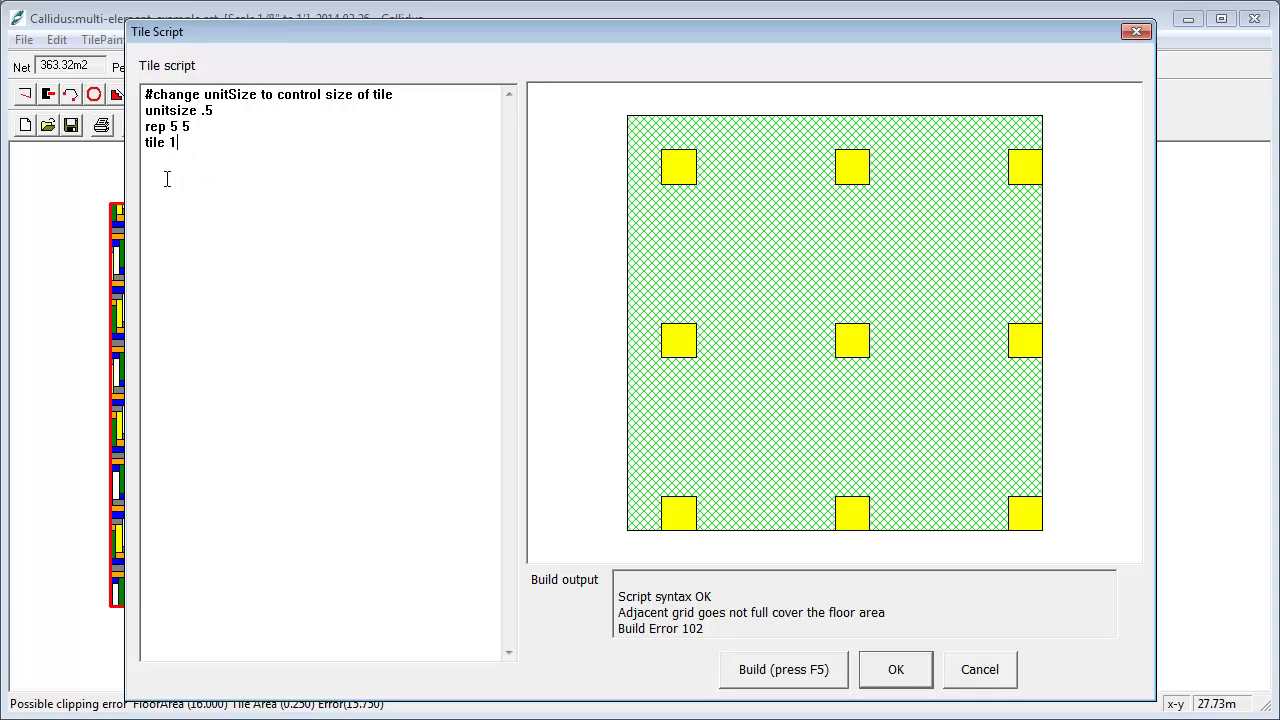
key(BackSpace)
text(4 12)
key(BackSpace)
Add a second tile line "tile 1 .5 4 1" below the first and build the script.
key(Return)
text(tile 1 1)
key(BackSpace)
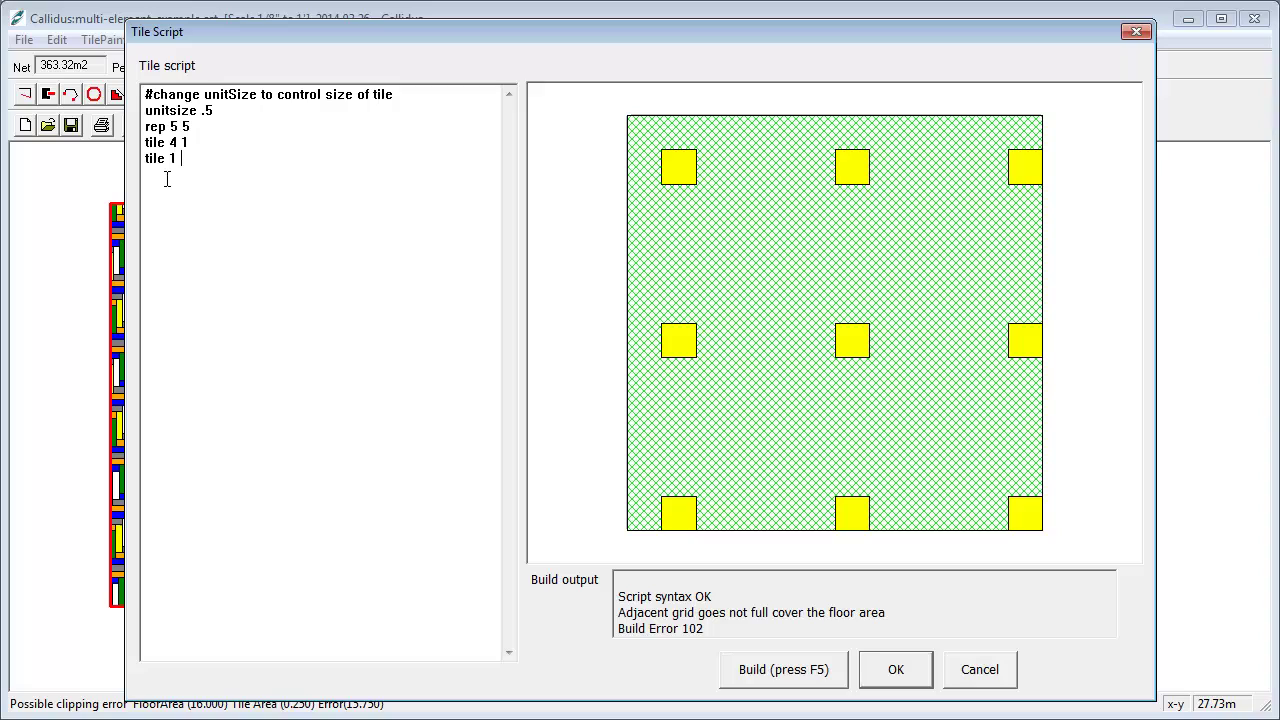
text(.5)
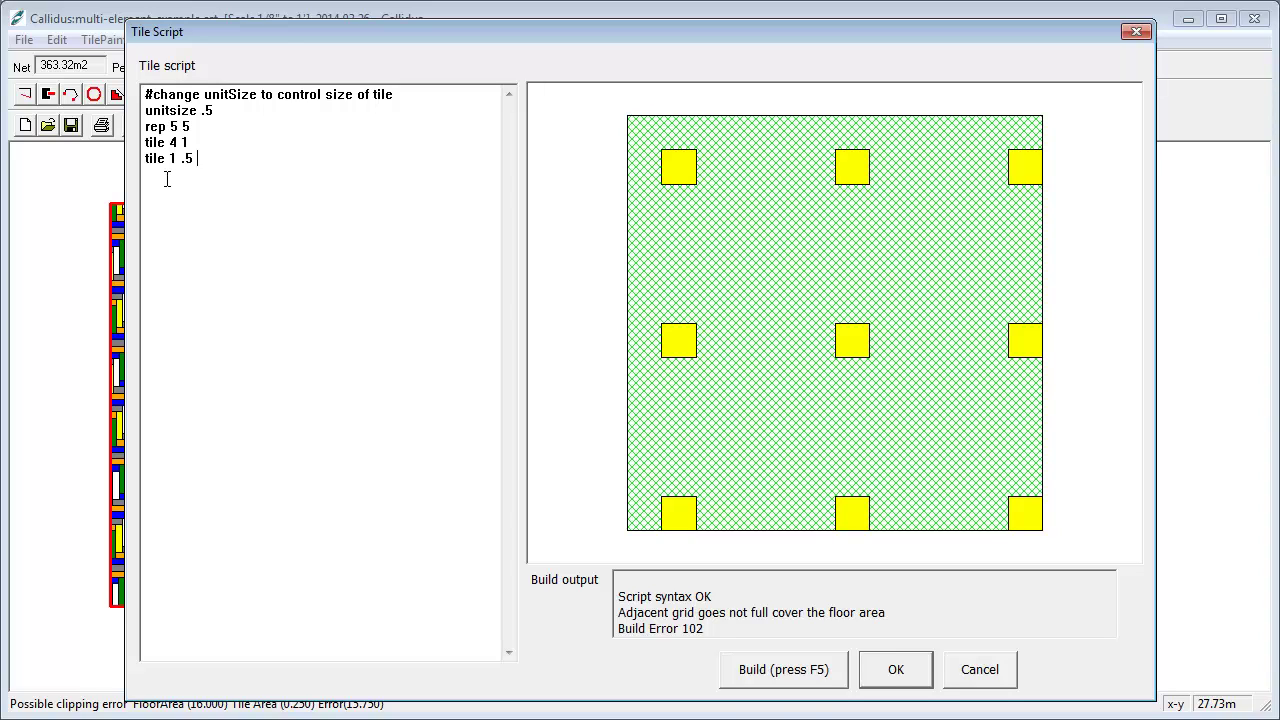
text( 4 1)
key(F5)
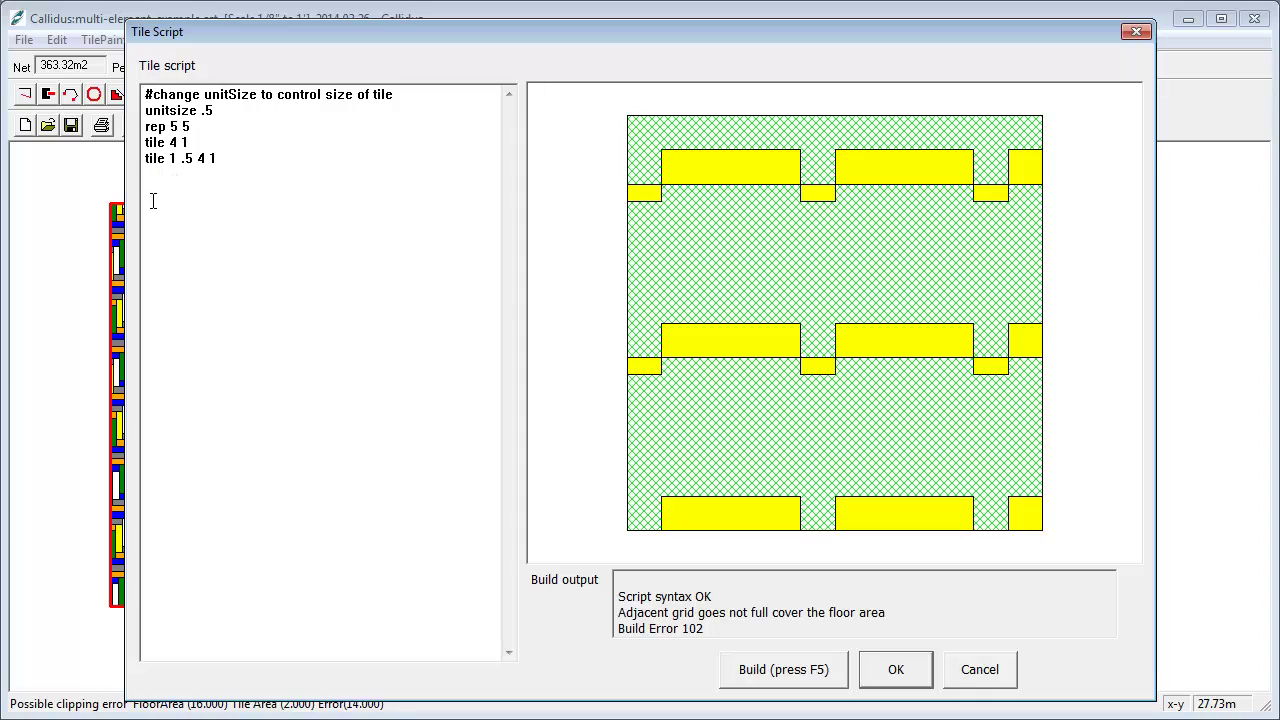
Set the last value of the second tile line to 0 and rebuild the script.
key(BackSpace)
text(0)
key(F5)
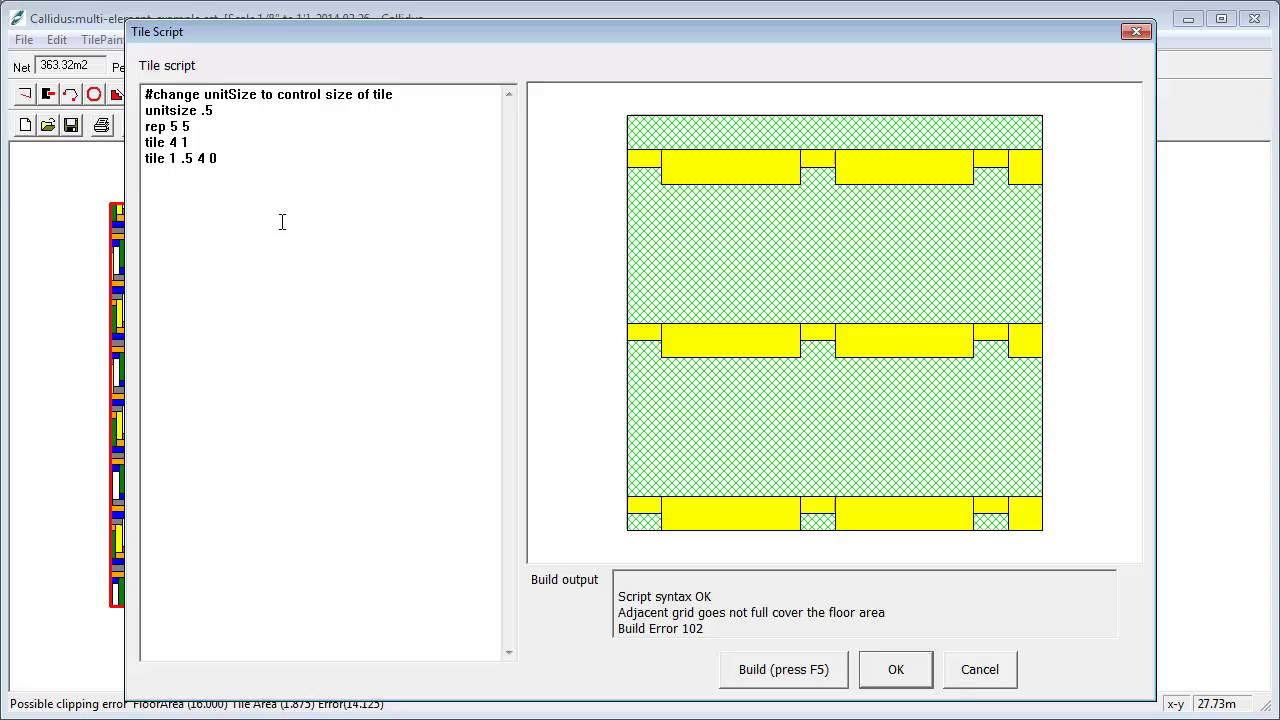
Set the repeat line to "rep 8 5" and the unit size to .4, rebuilding the script after each change.
click(171, 126)
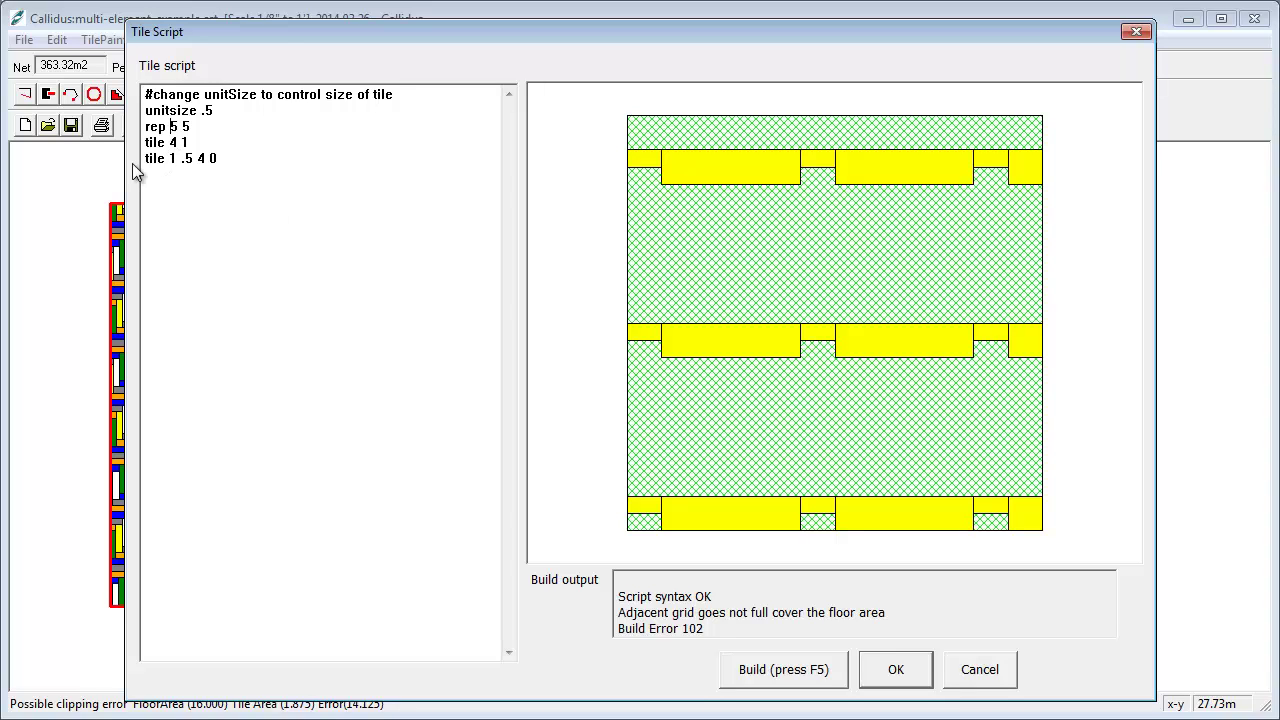
key(Delete)
text(8)
key(F5)
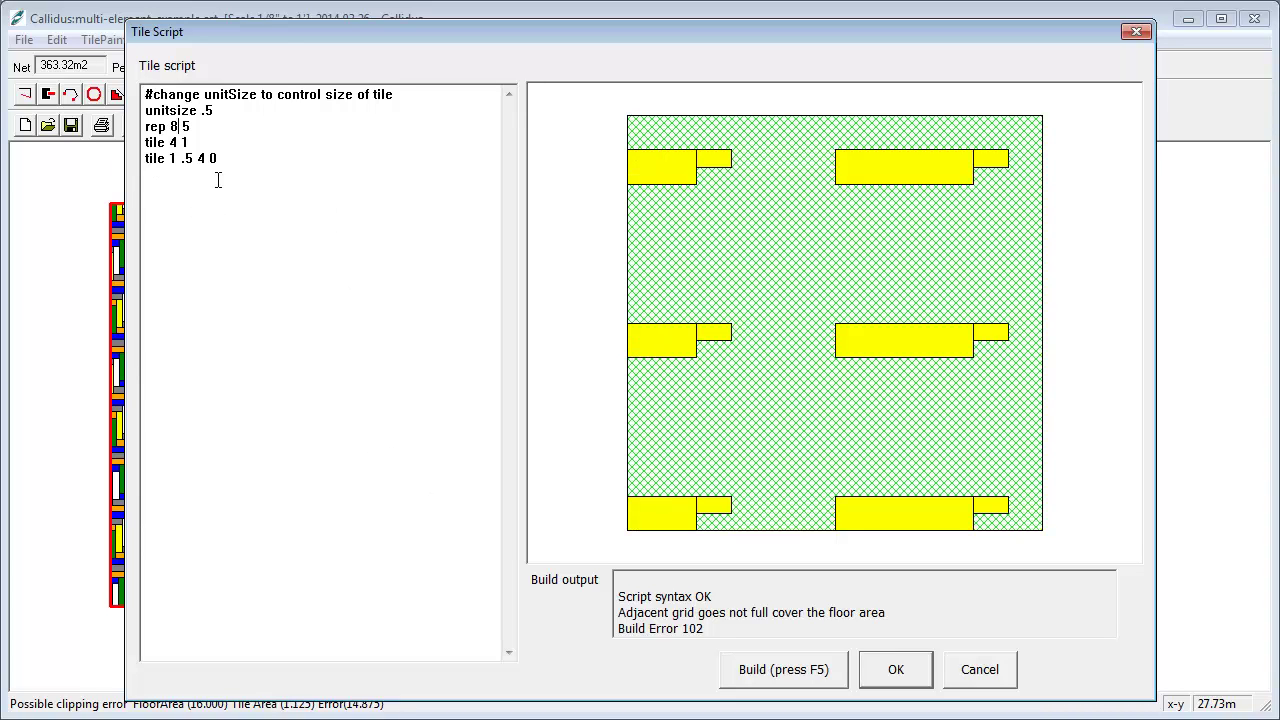
click(232, 110)
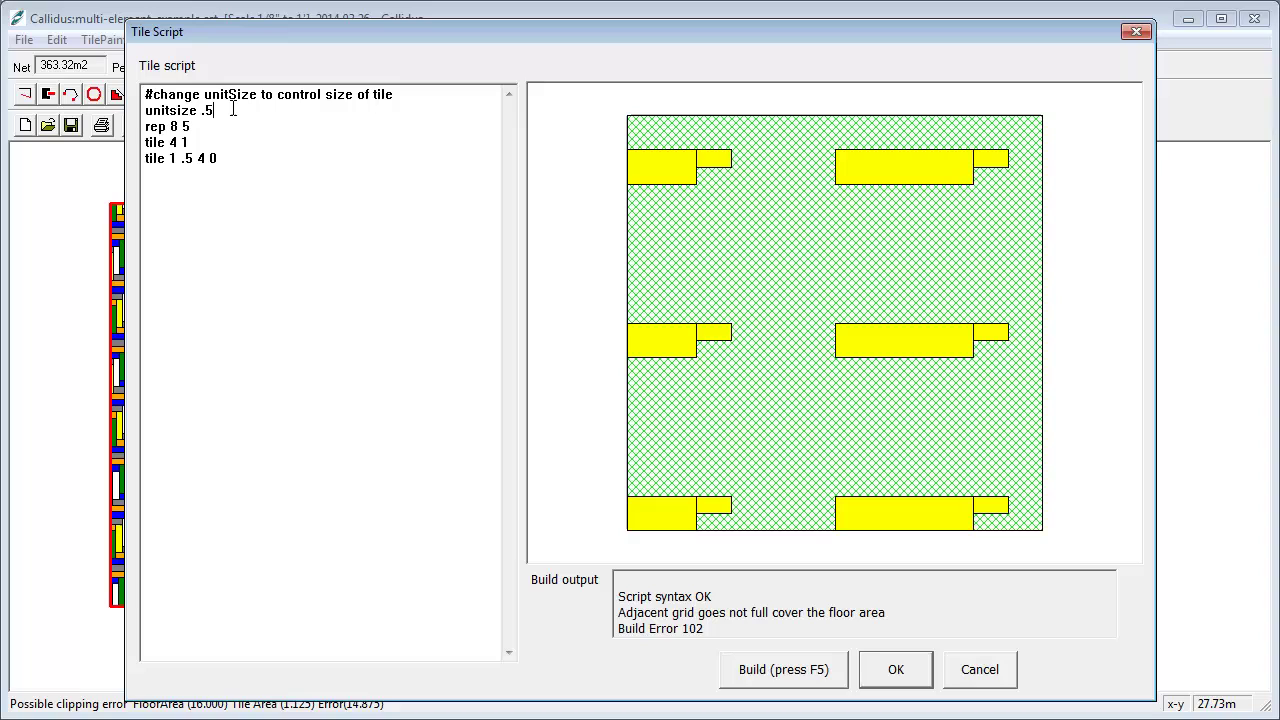
key(BackSpace)
text(4)
key(F5)
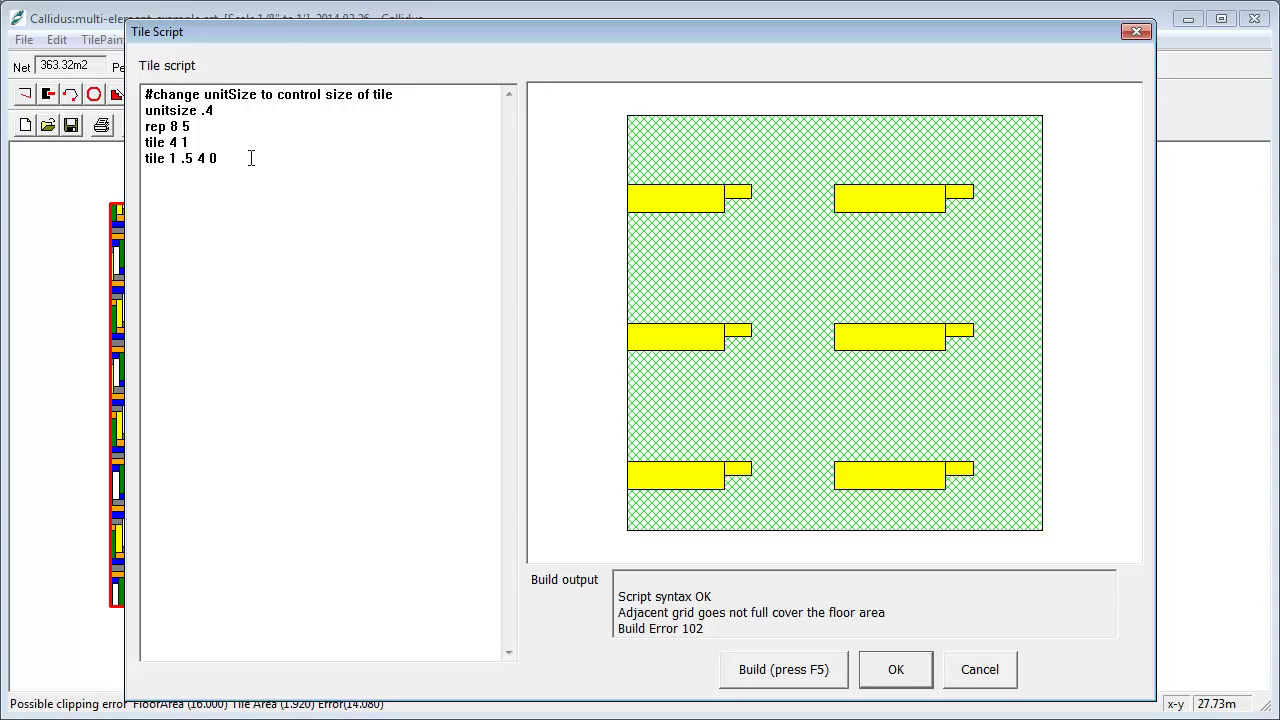
Add the tile lines "tile 1 .5 4 .5" and "tile 4 1 5" at the end of the script.
key(Return)
text(tile 1 .5 4 .5)
key(F5)
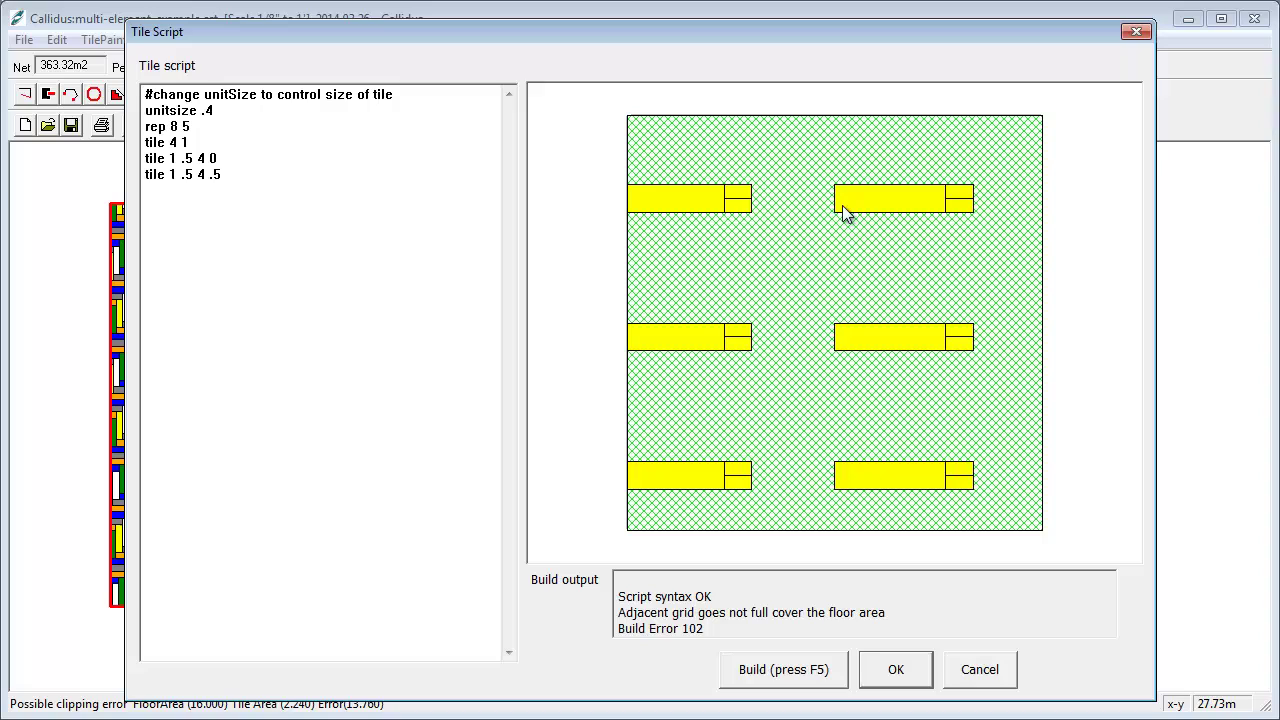
key(Return)
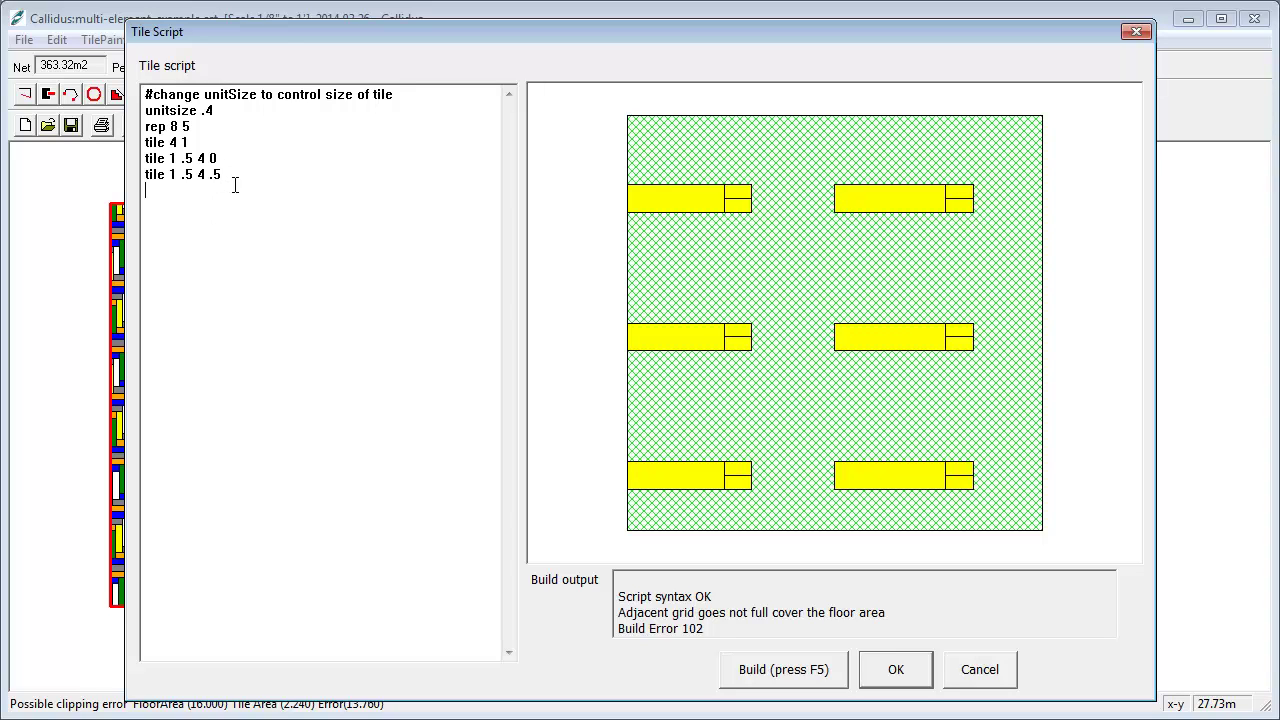
text(tile 4 1 5)
Set the repeat line to "rep 12 5" and the unit size to .3, and update the preview.
click(175, 120)
key(BackSpace)
text(12)
click(173, 142)
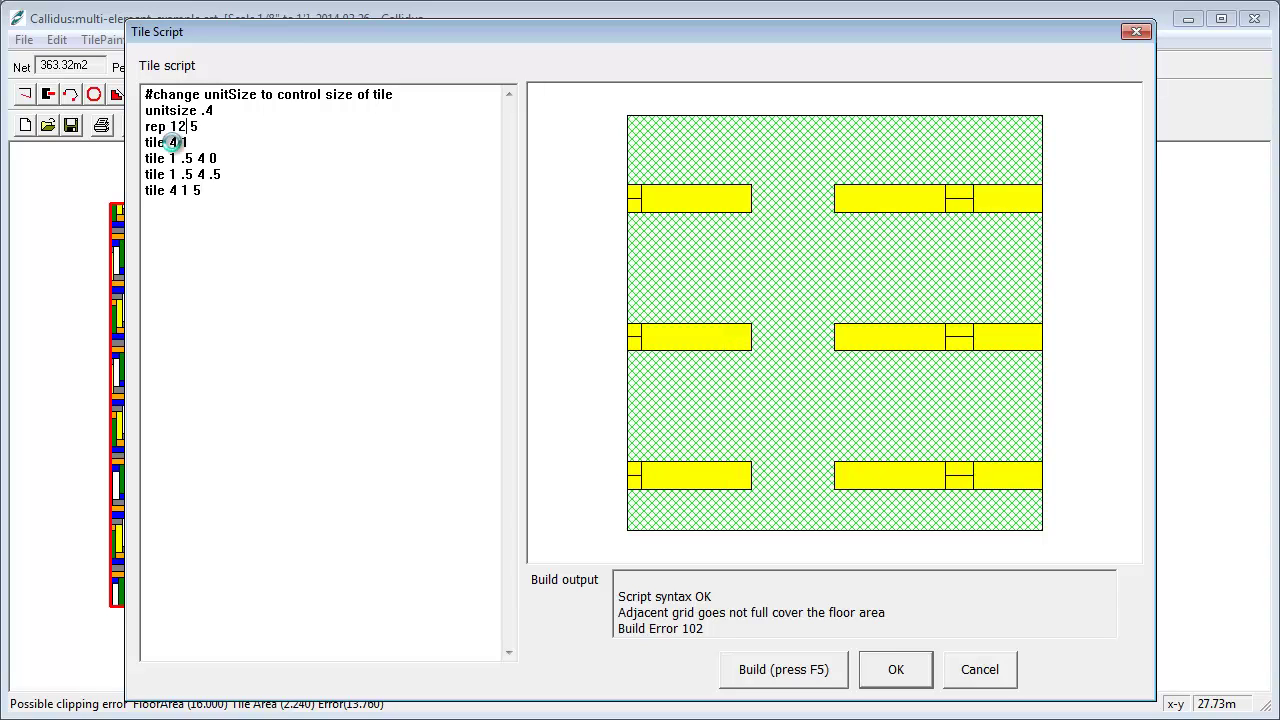
click(234, 111)
key(BackSpace)
text(3)
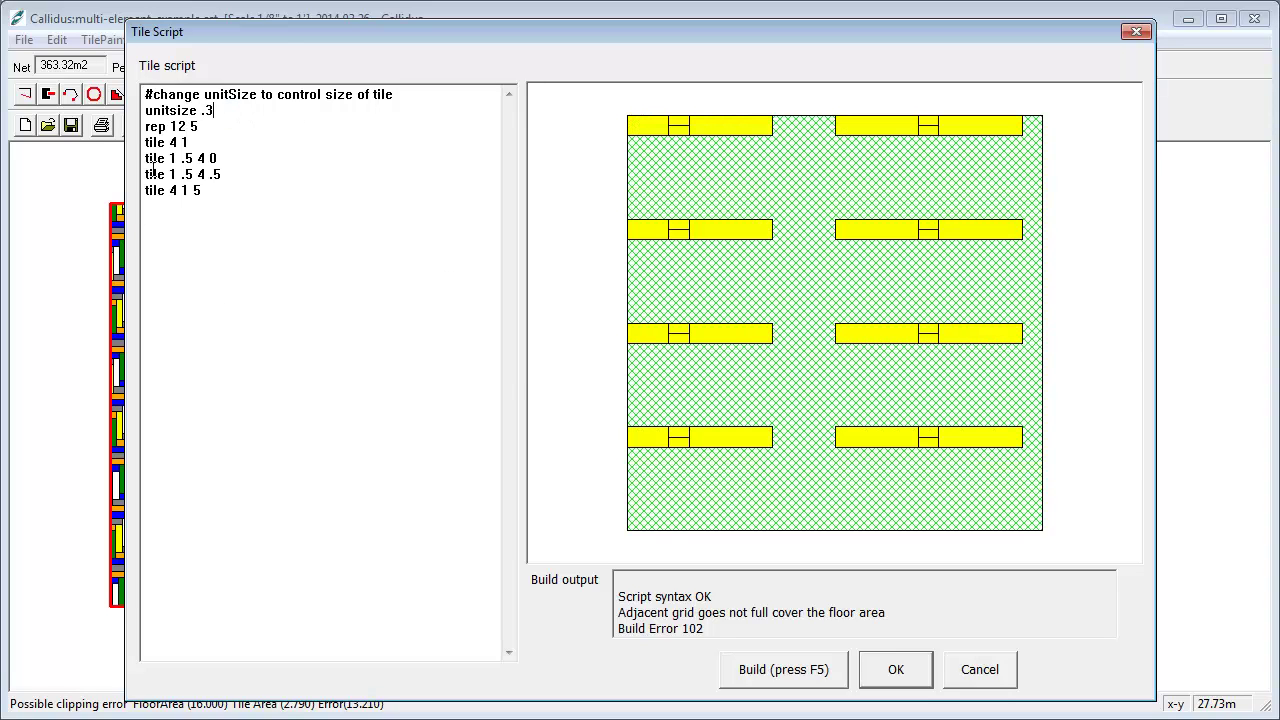
drag(145, 142, 229, 199)
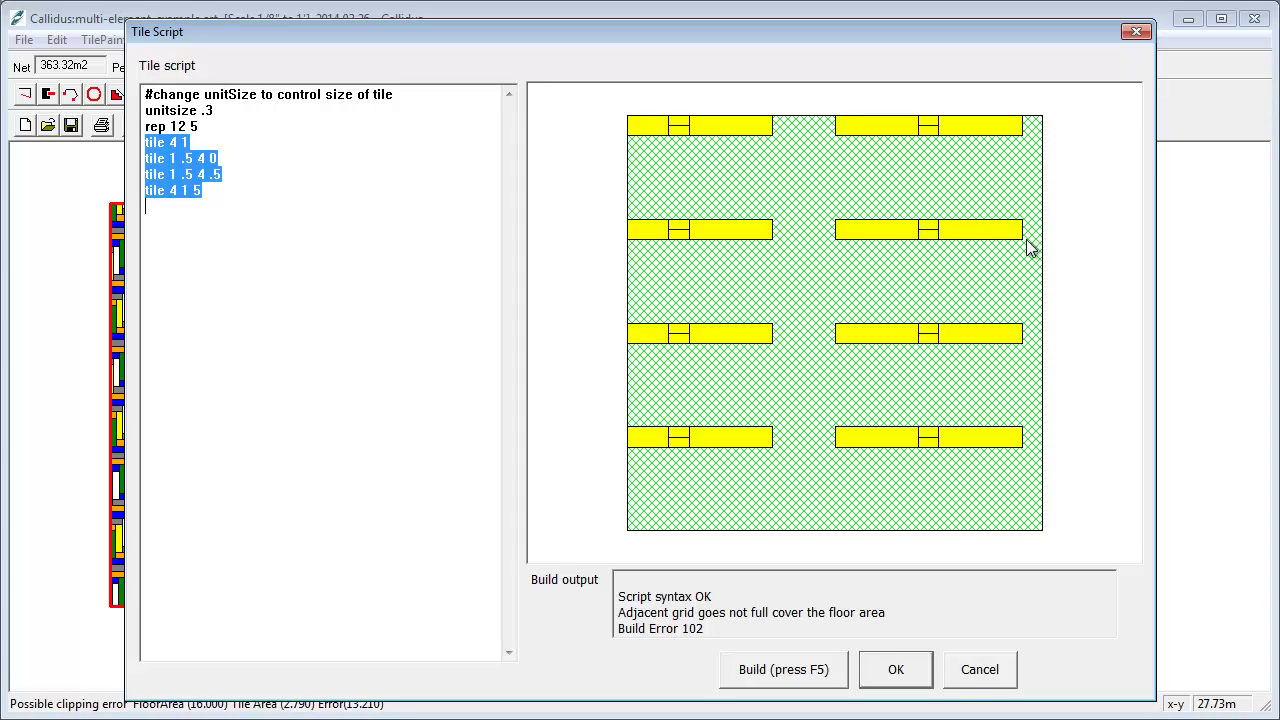
click(213, 218)
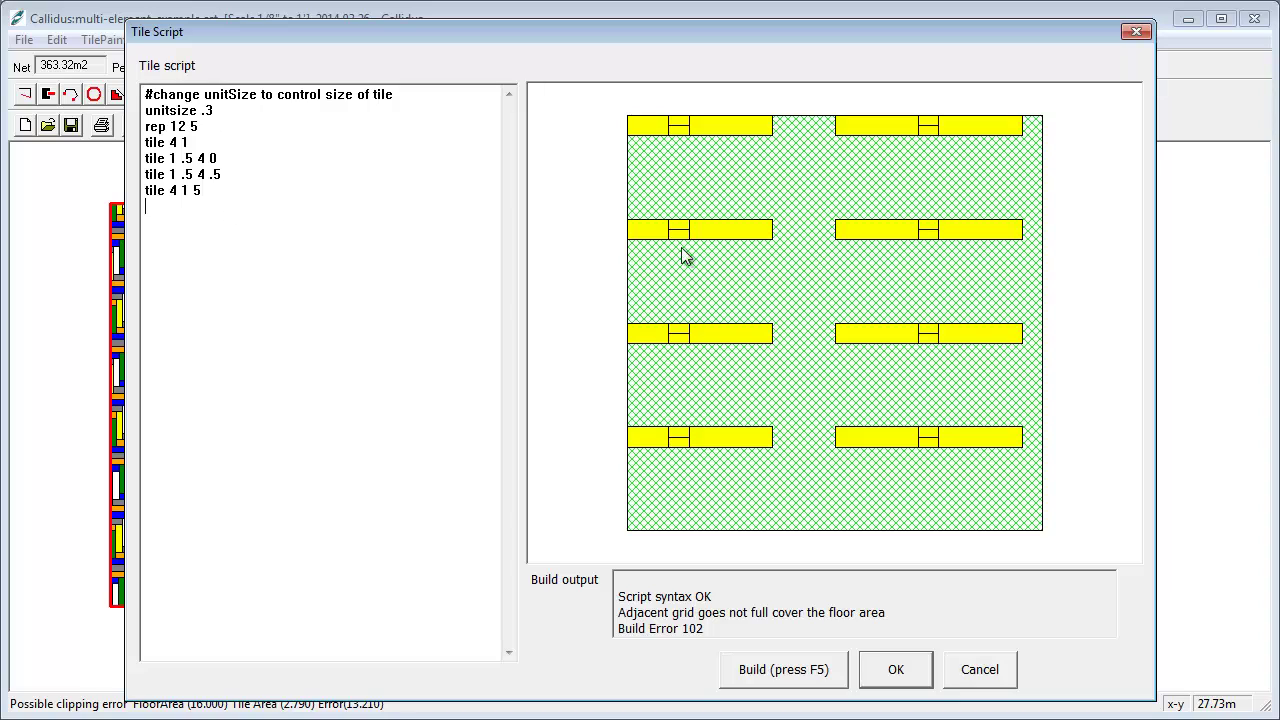
key(Return)
drag(147, 142, 231, 203)
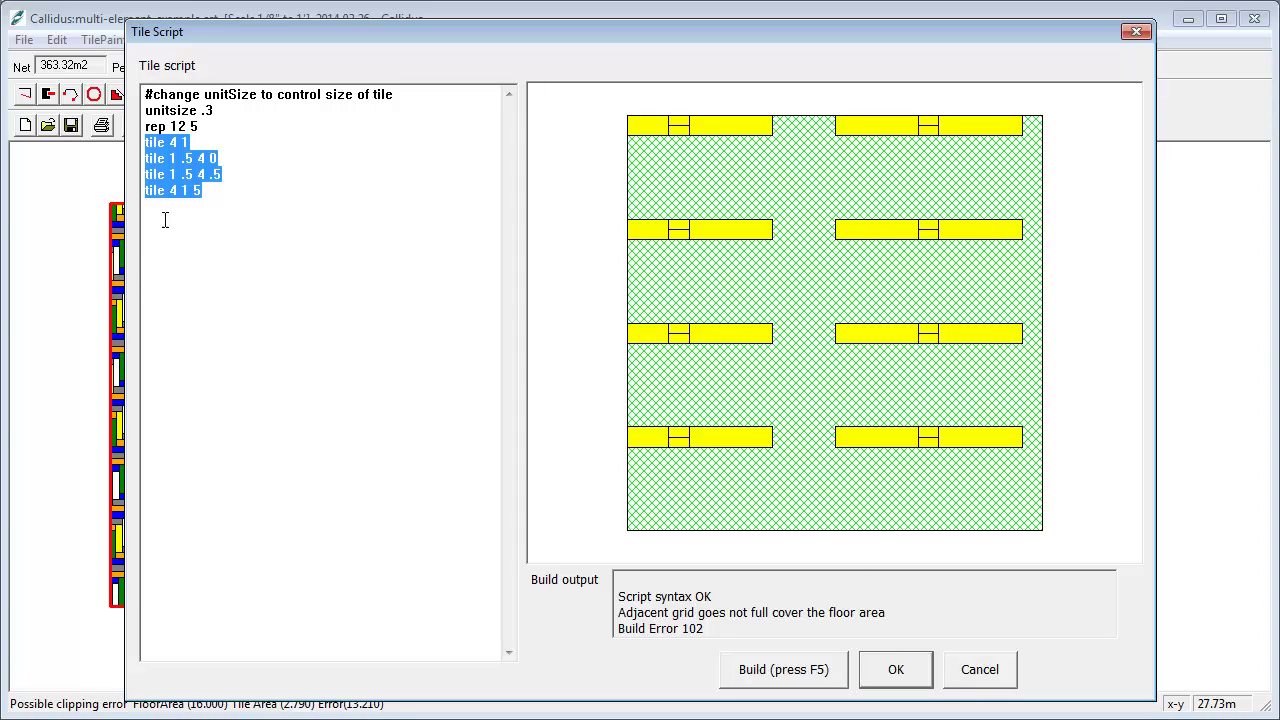
click(210, 194)
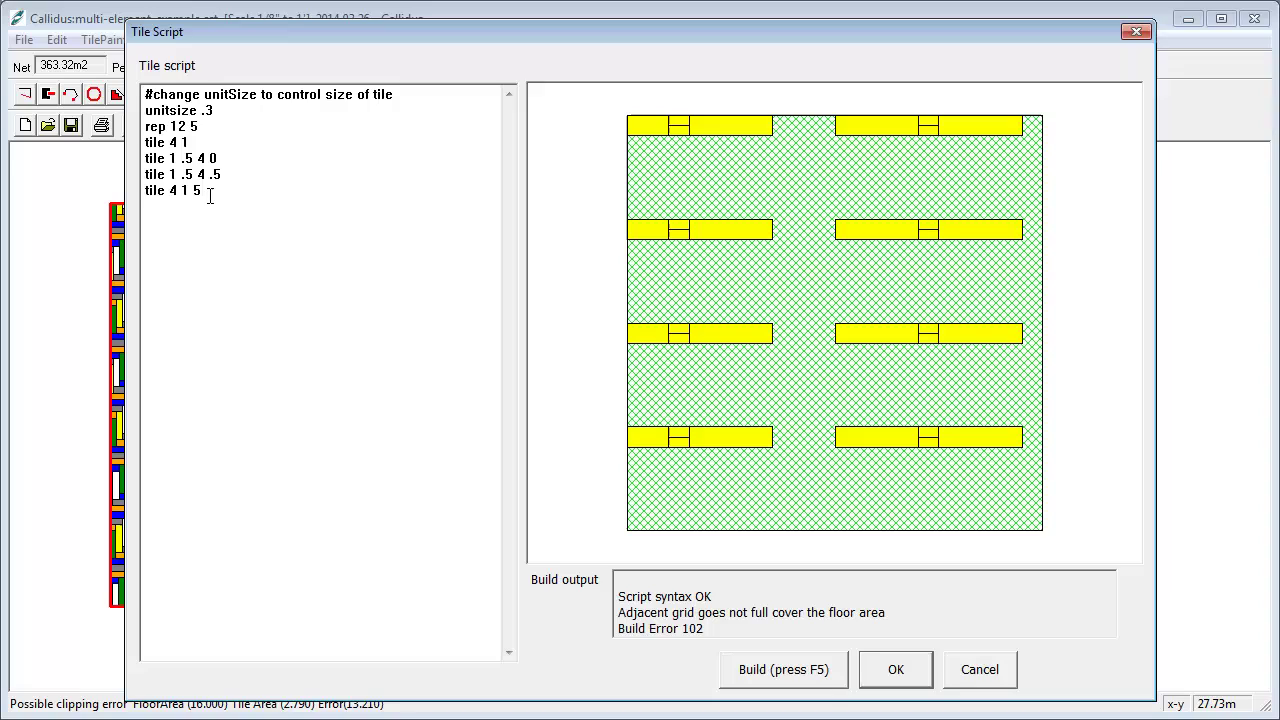
Try to build the script with the pattern line "blockherring 4" added after the last tile line.
text(blockherring)
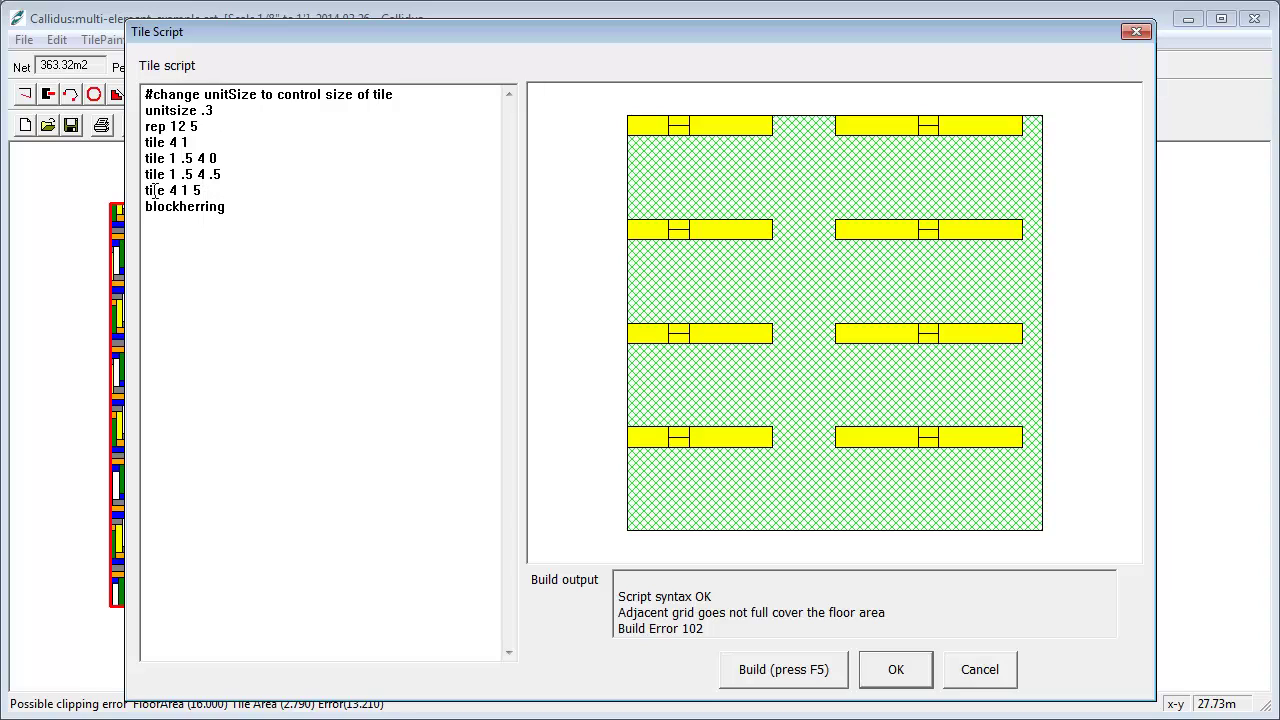
click(152, 142)
click(274, 206)
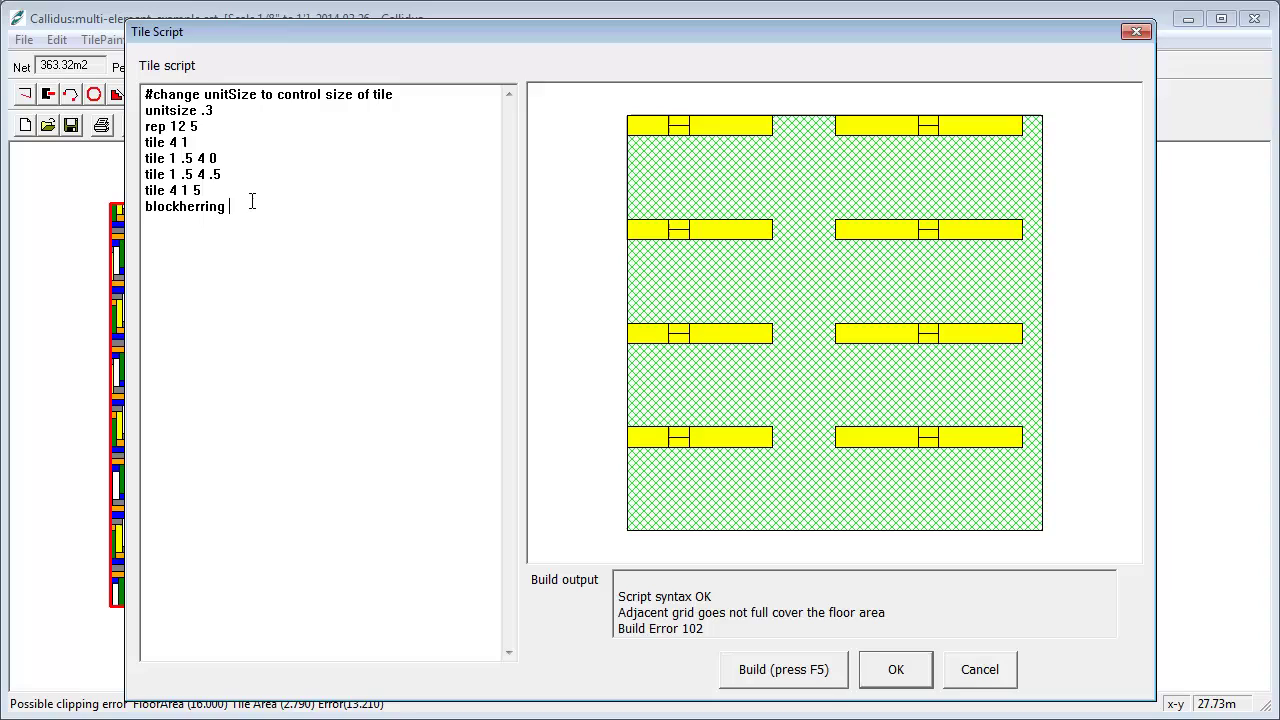
text(4)
key(F5)
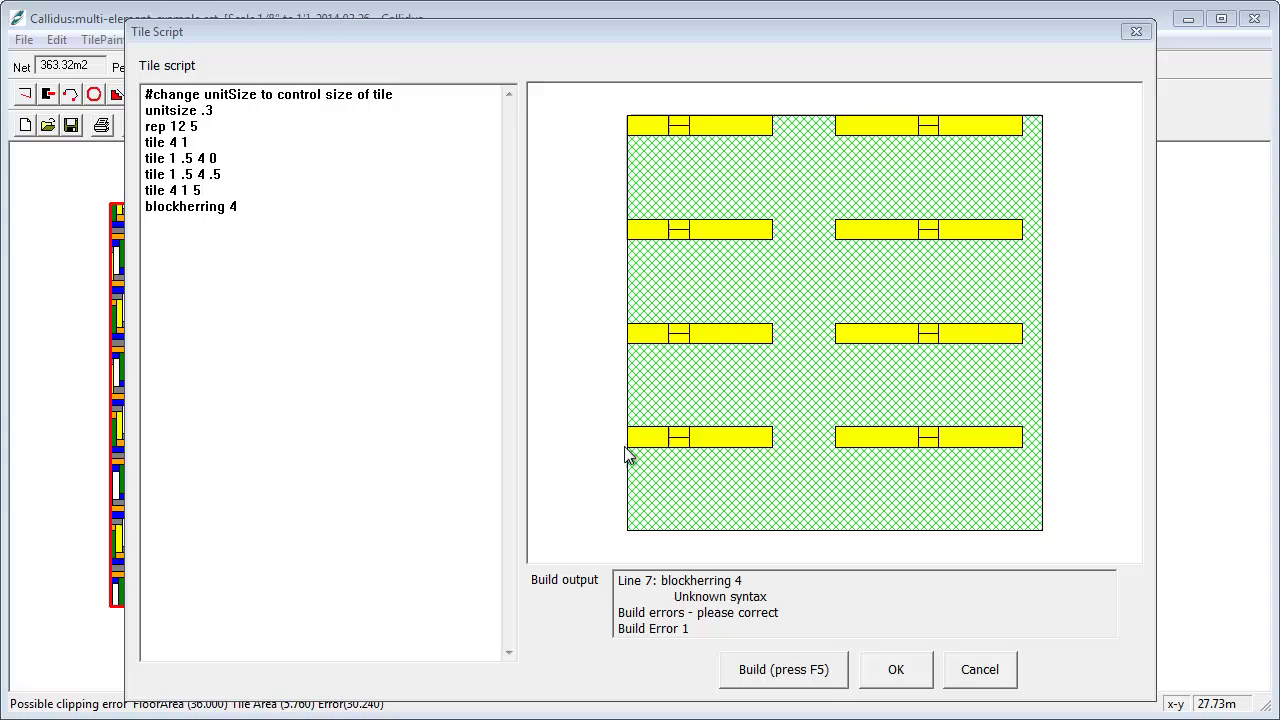
Change the pattern line to "herringblock 4", build the script, and accept it together with the blockHerring material settings.
double_click(163, 206)
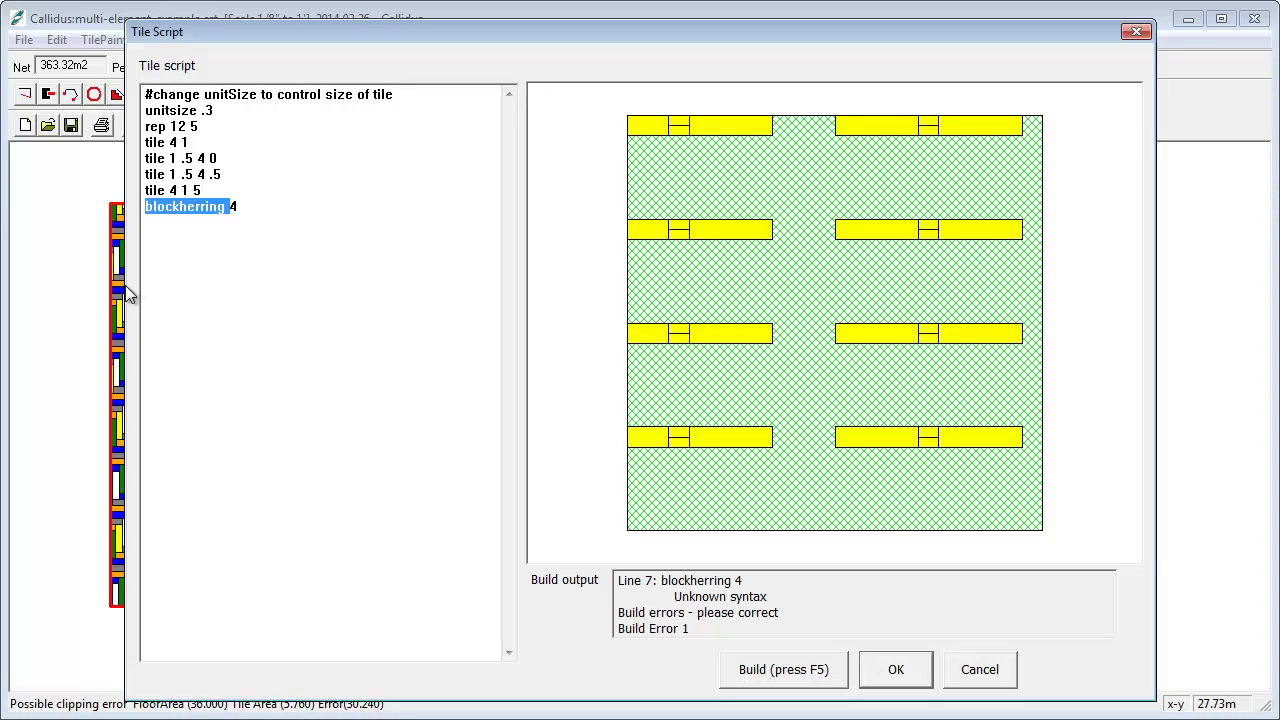
text(herring)
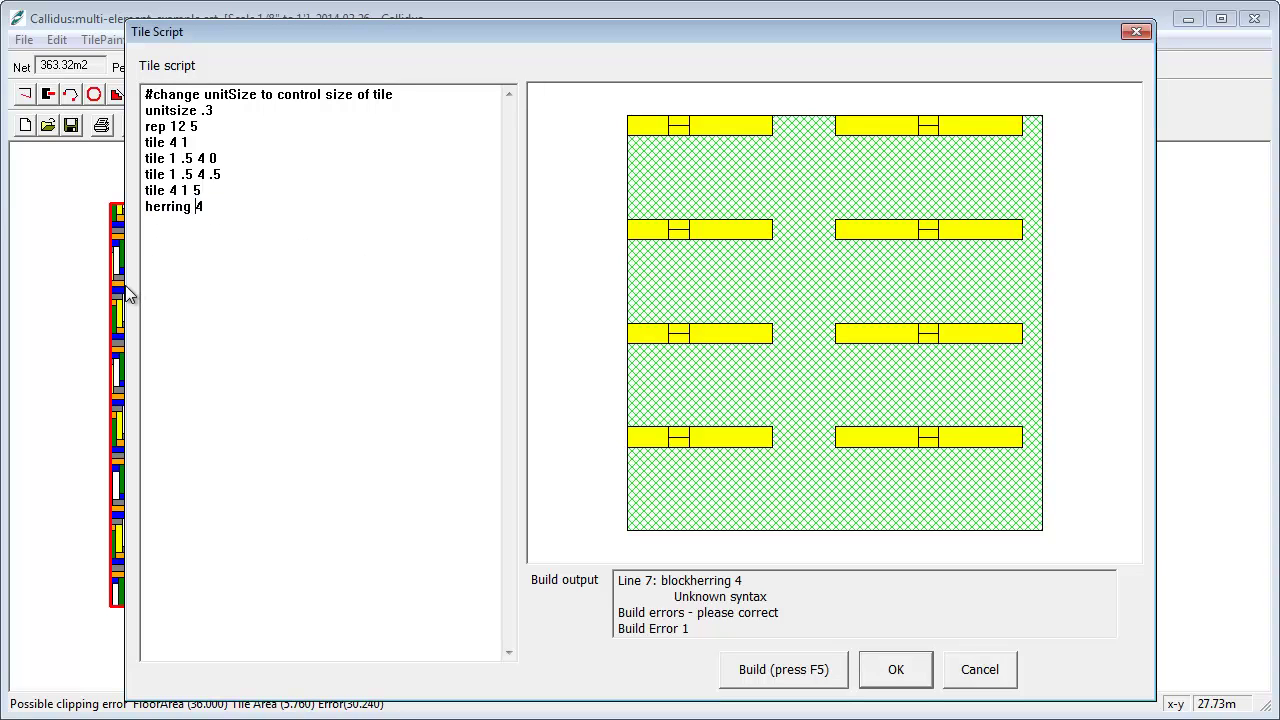
text(block)
double_click(166, 287)
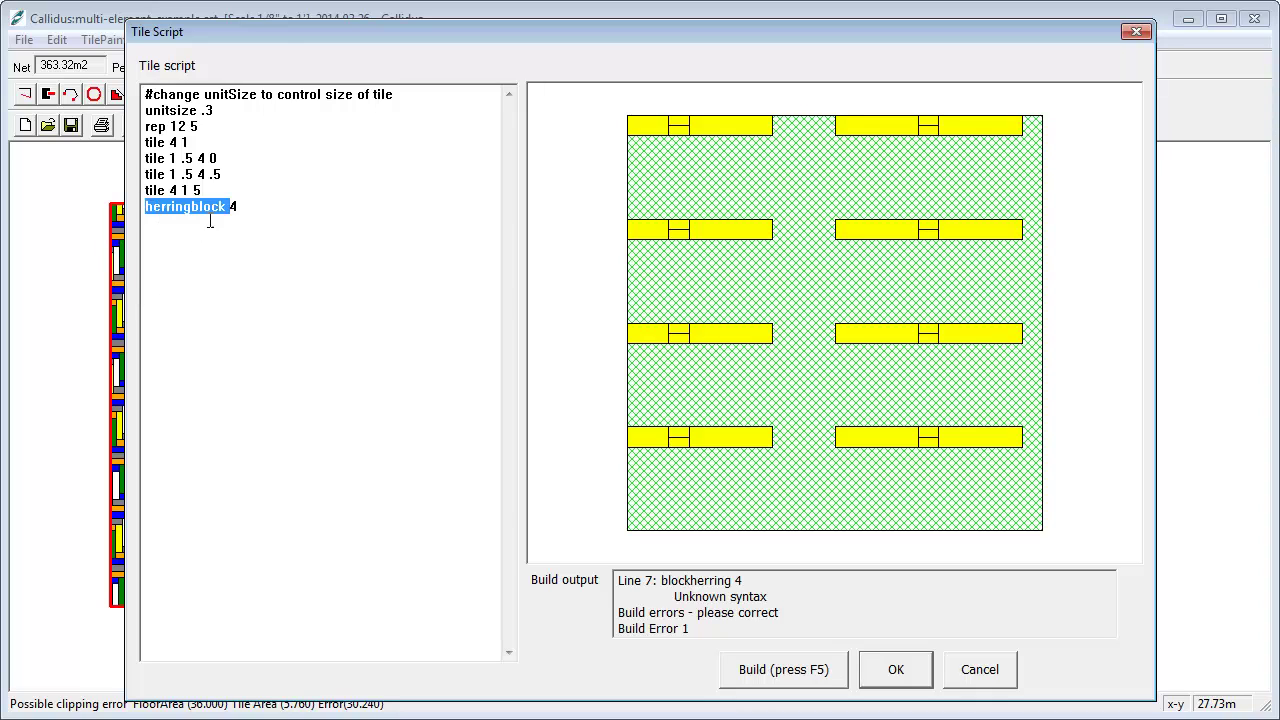
click(756, 676)
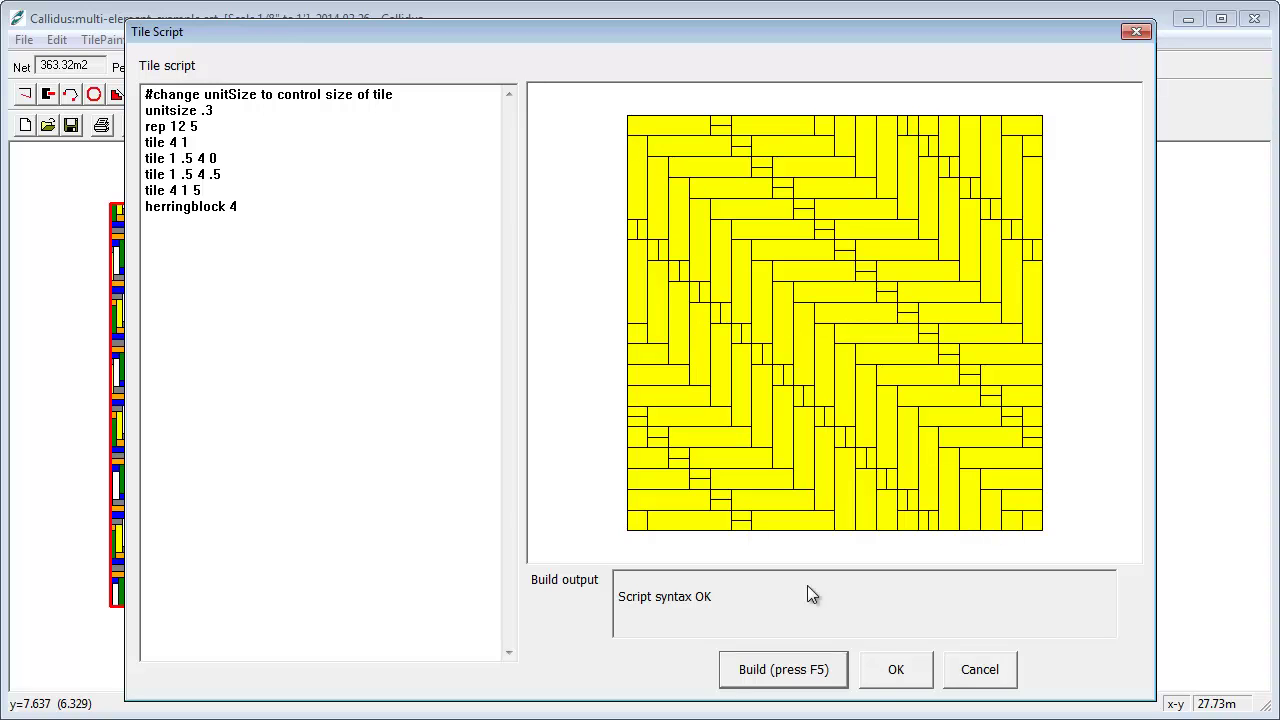
click(898, 668)
click(1008, 633)
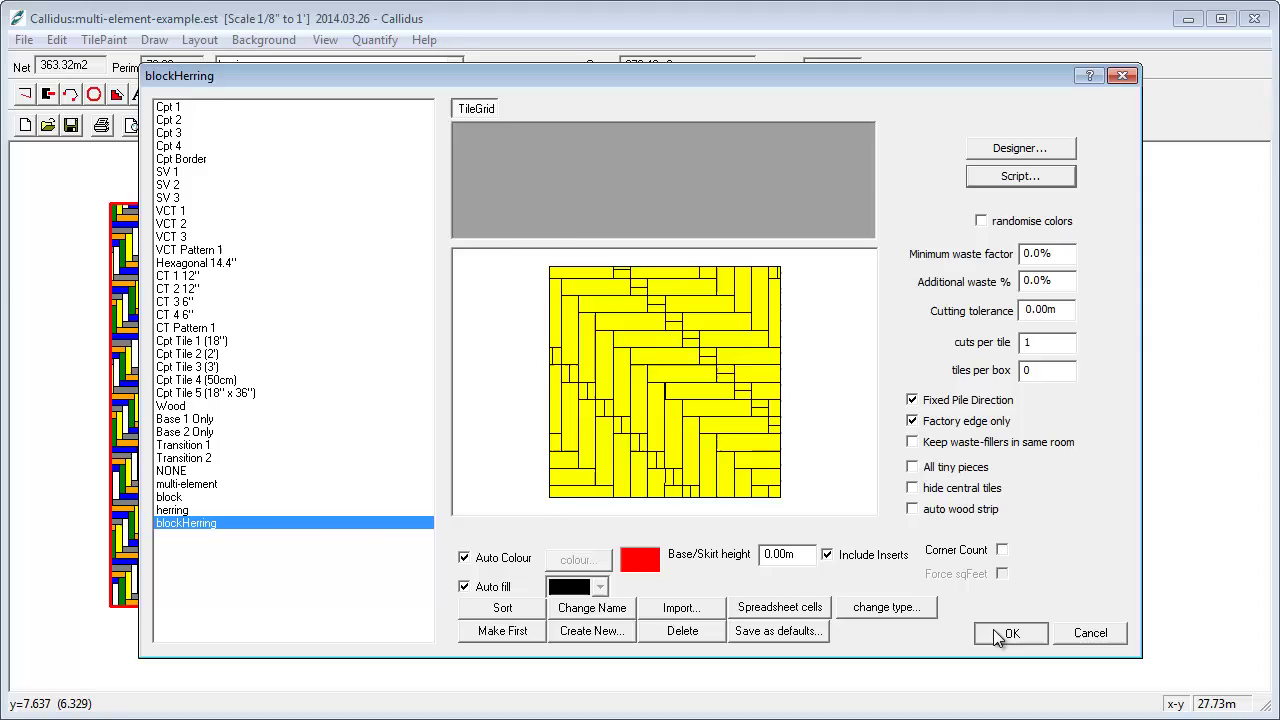
Assign the blockHerring material to the room without keeping the existing colored tiles, and inspect the resulting layout.
click(455, 65)
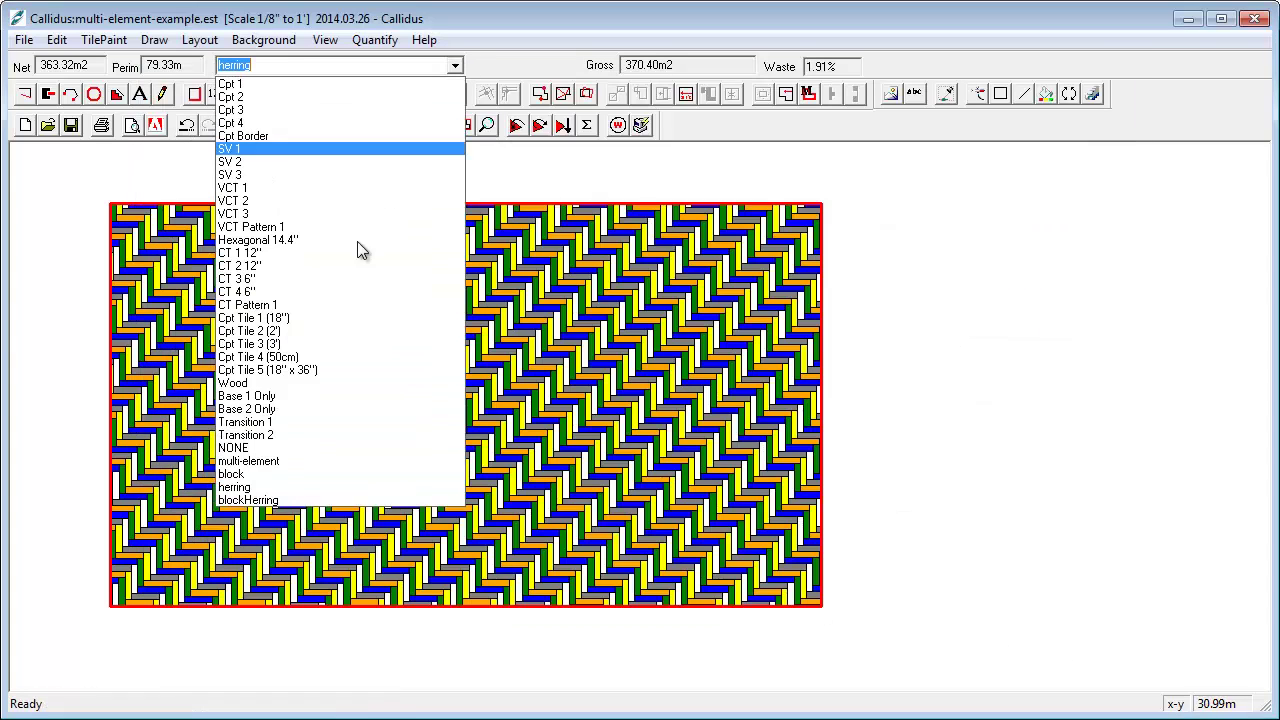
click(279, 503)
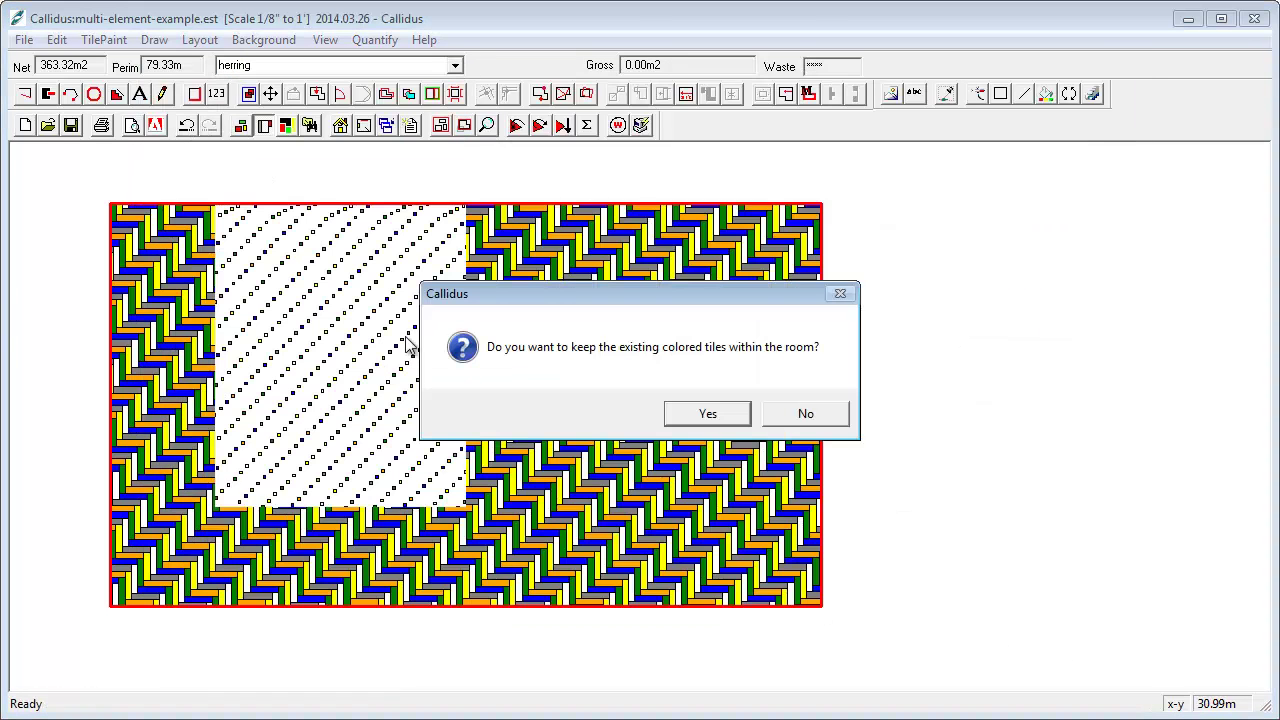
click(768, 420)
click(516, 126)
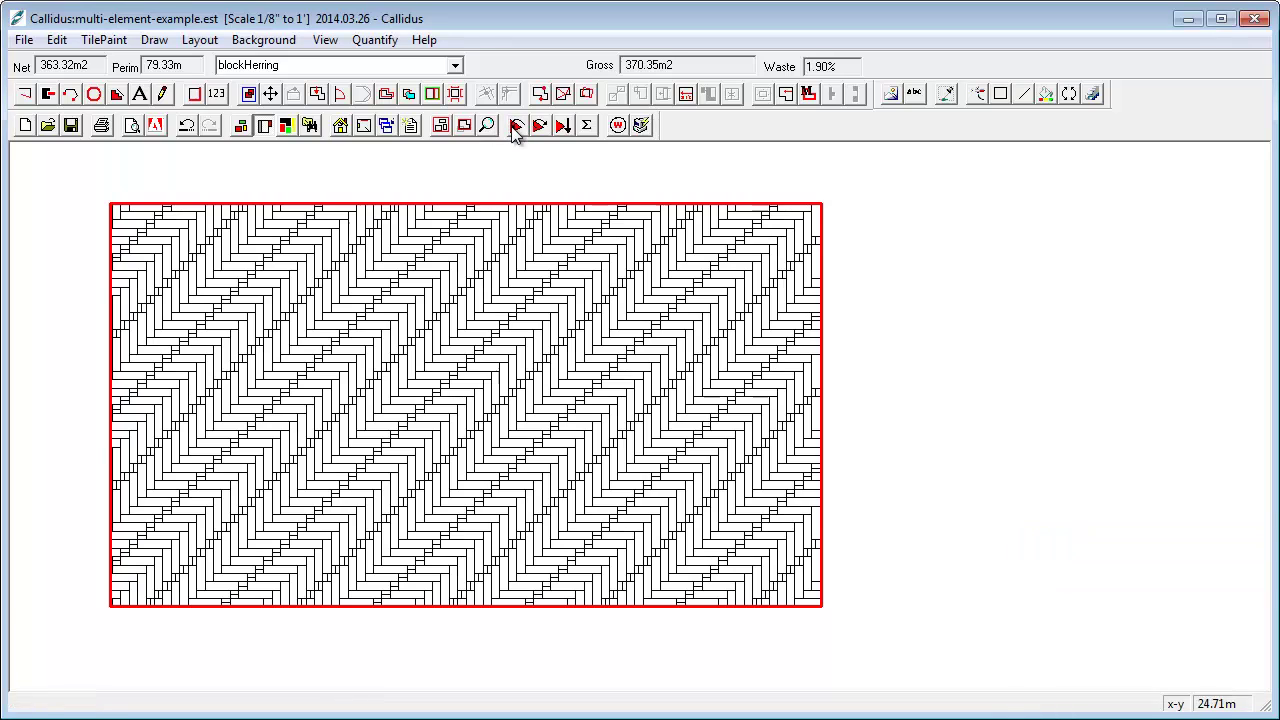
scroll(420, 366, up, 1)
scroll(420, 366, up, 1)
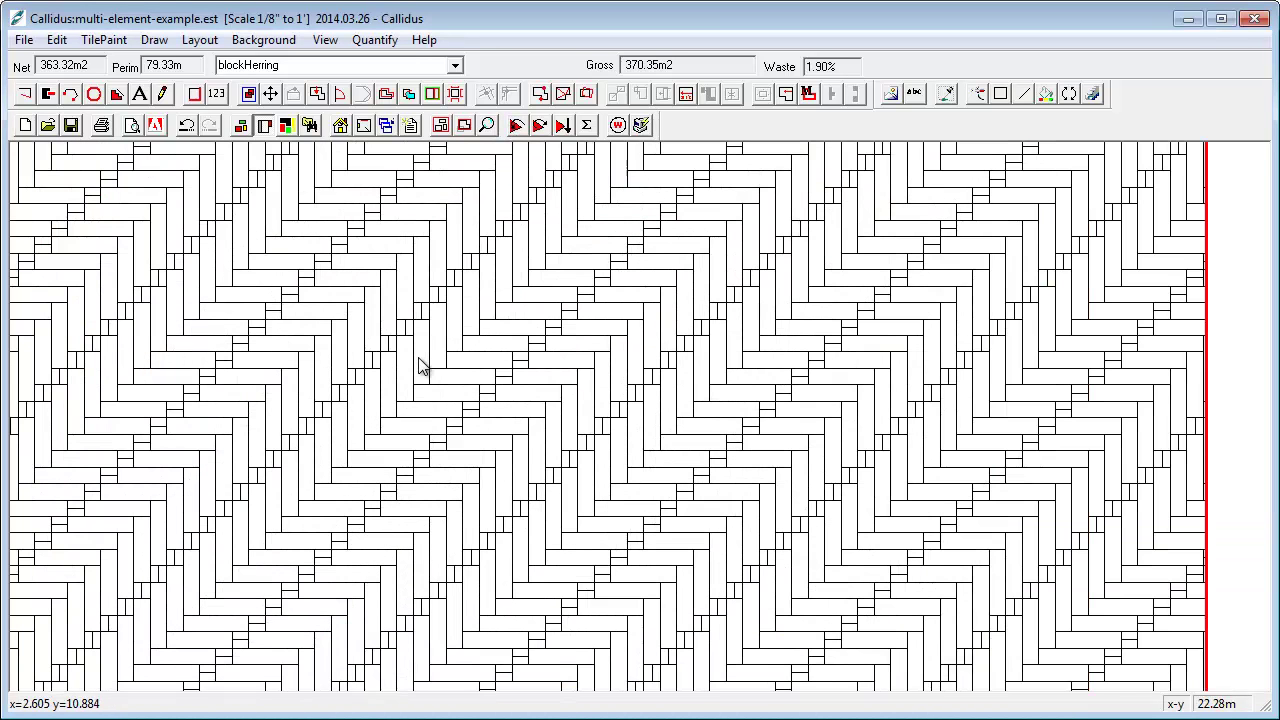
scroll(497, 457, down, 1)
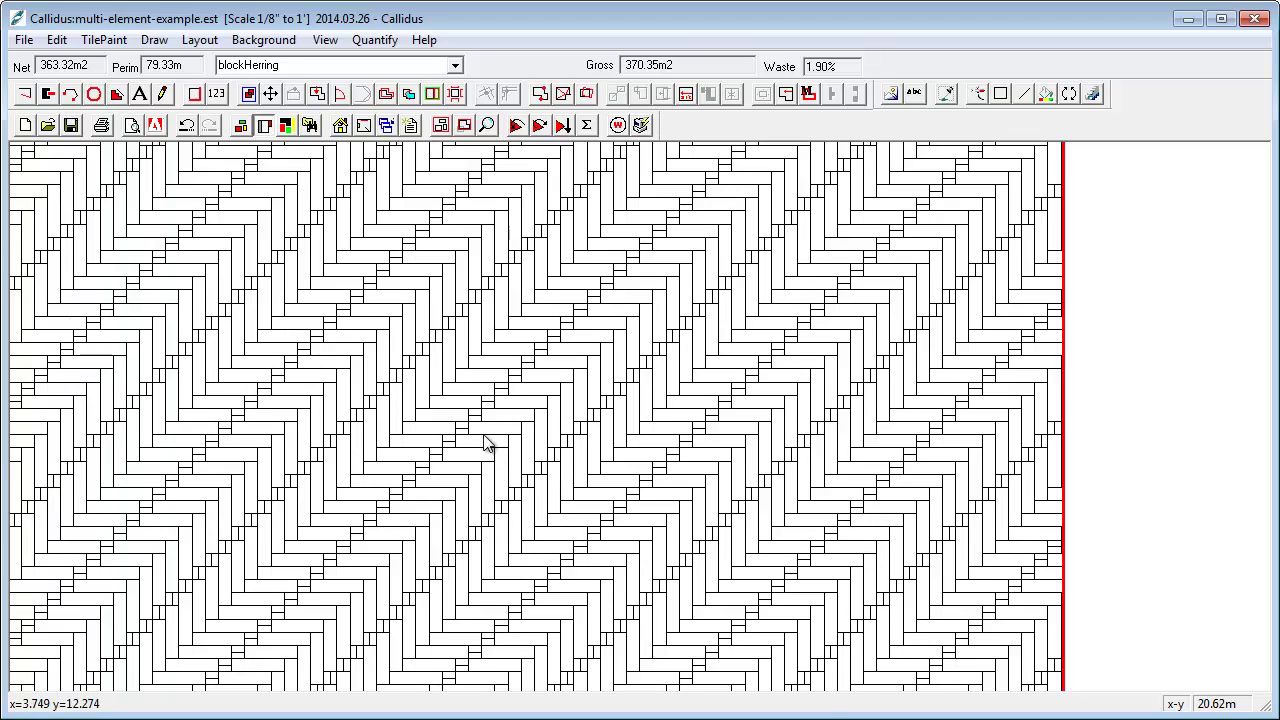
scroll(485, 445, down, 1)
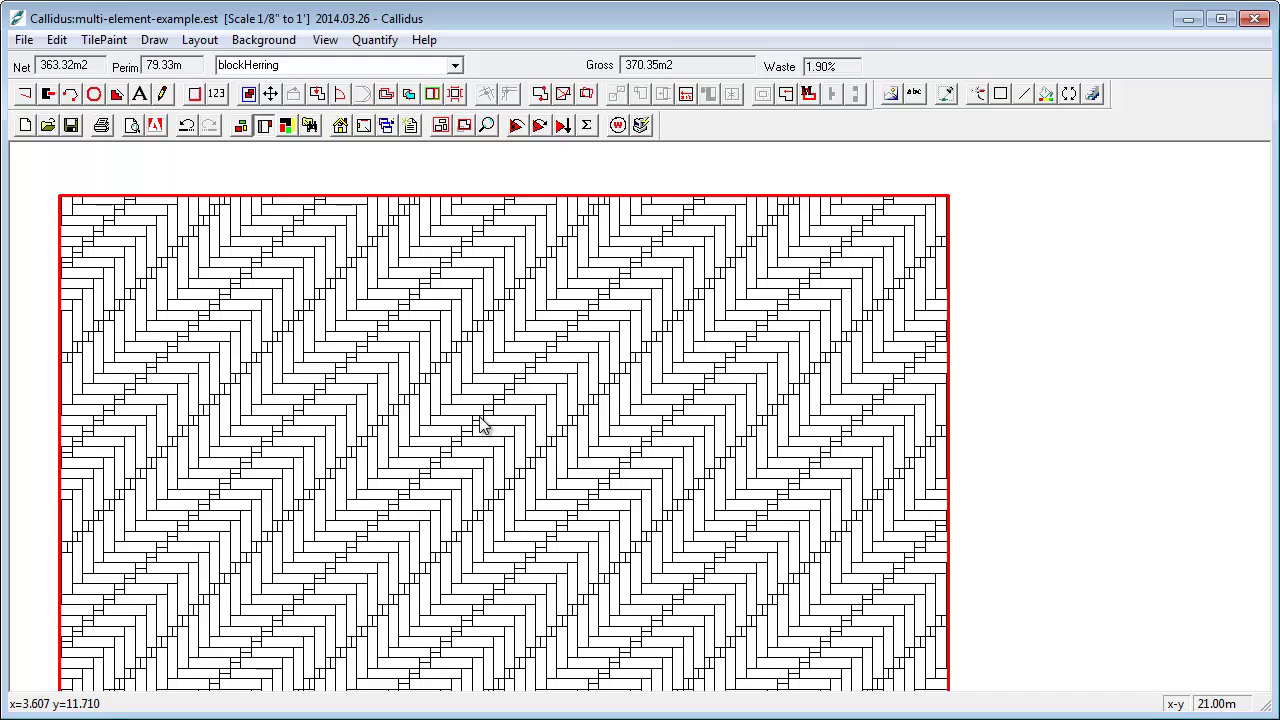
Open the blockHerring material's tile script and delete the "rep 12 5" line.
click(387, 127)
click(976, 172)
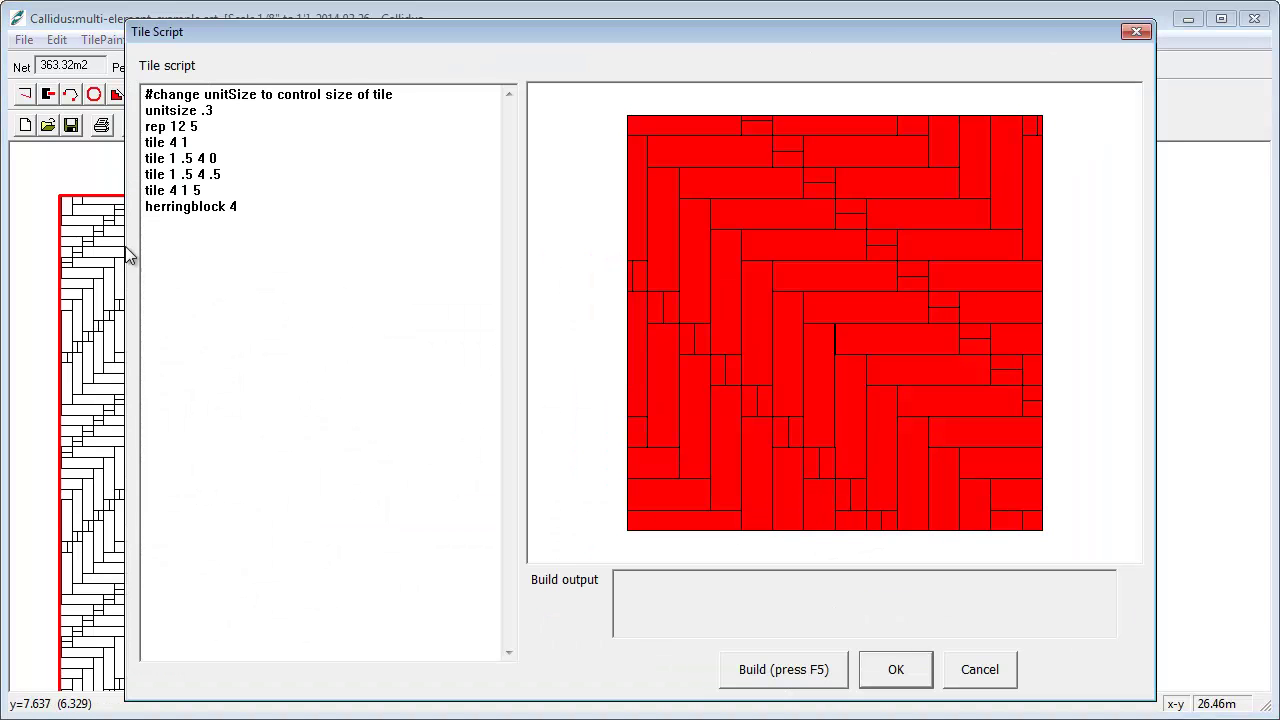
drag(221, 130, 120, 130)
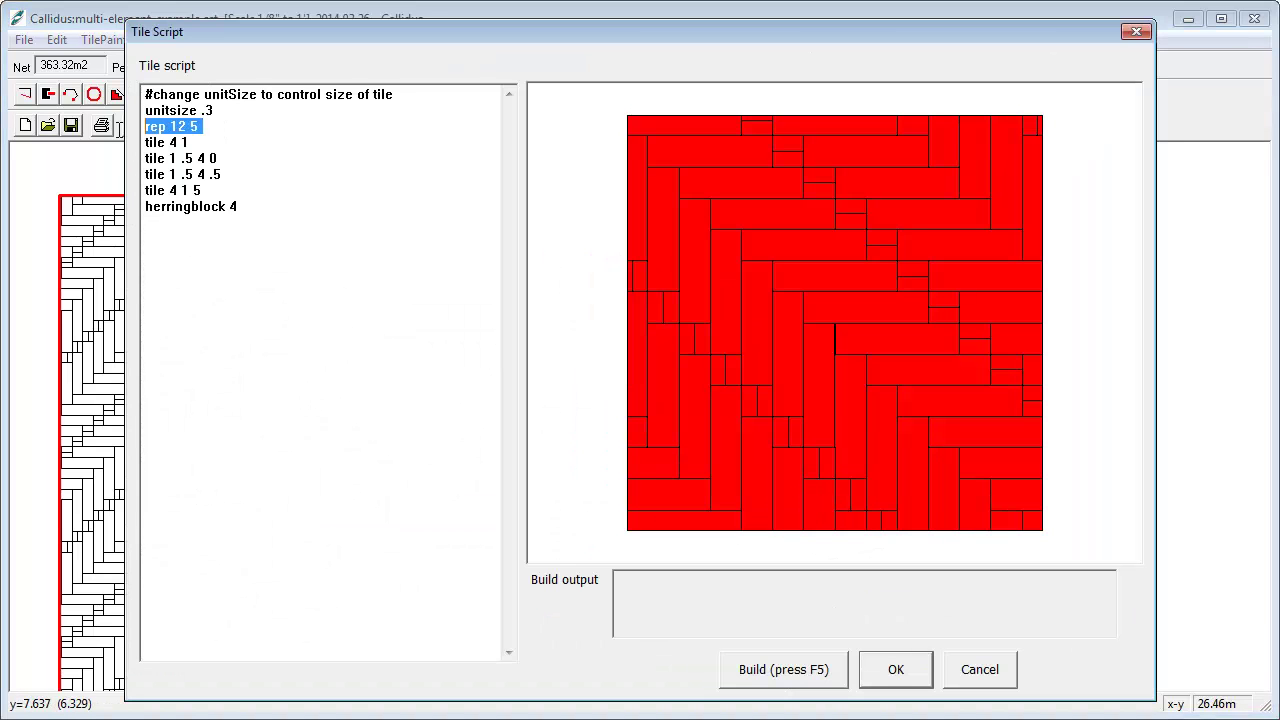
key(Delete)
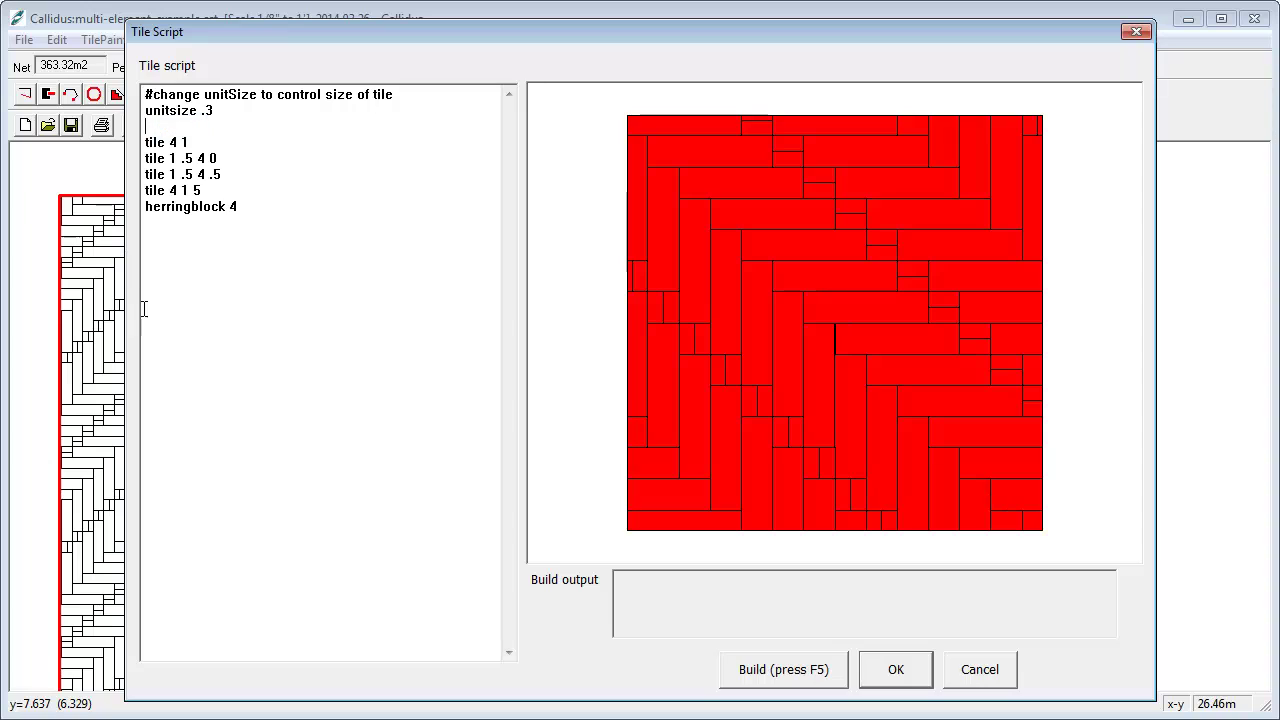
key(Delete)
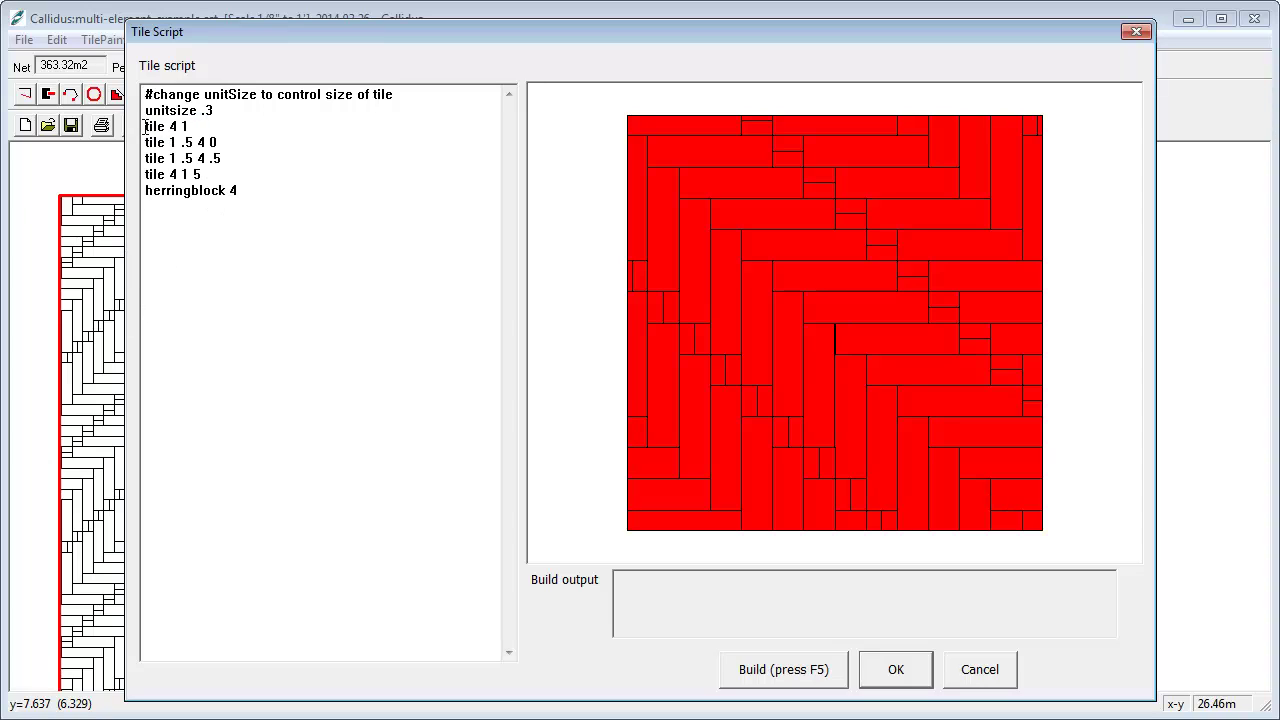
Add the colour line "col green blue yellow organe" after the herringblock line and build the script.
drag(145, 190, 300, 191)
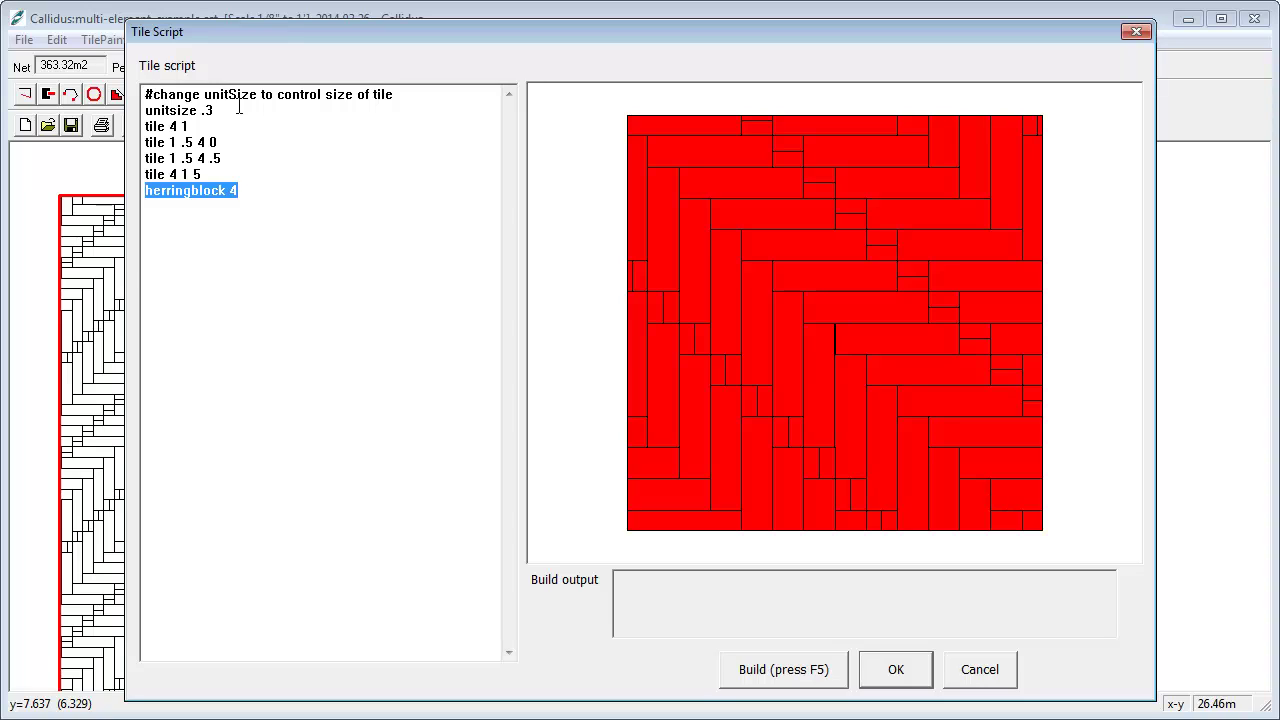
click(257, 191)
key(Return)
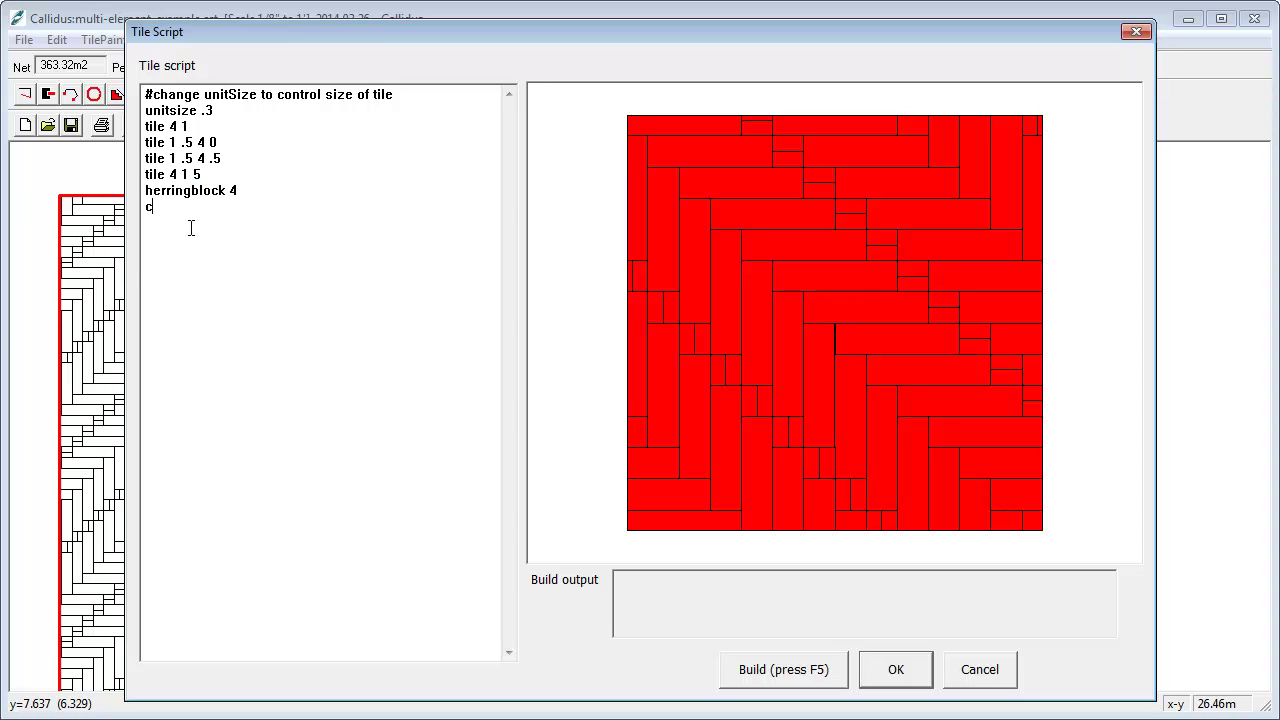
text(col green blue yellow organe)
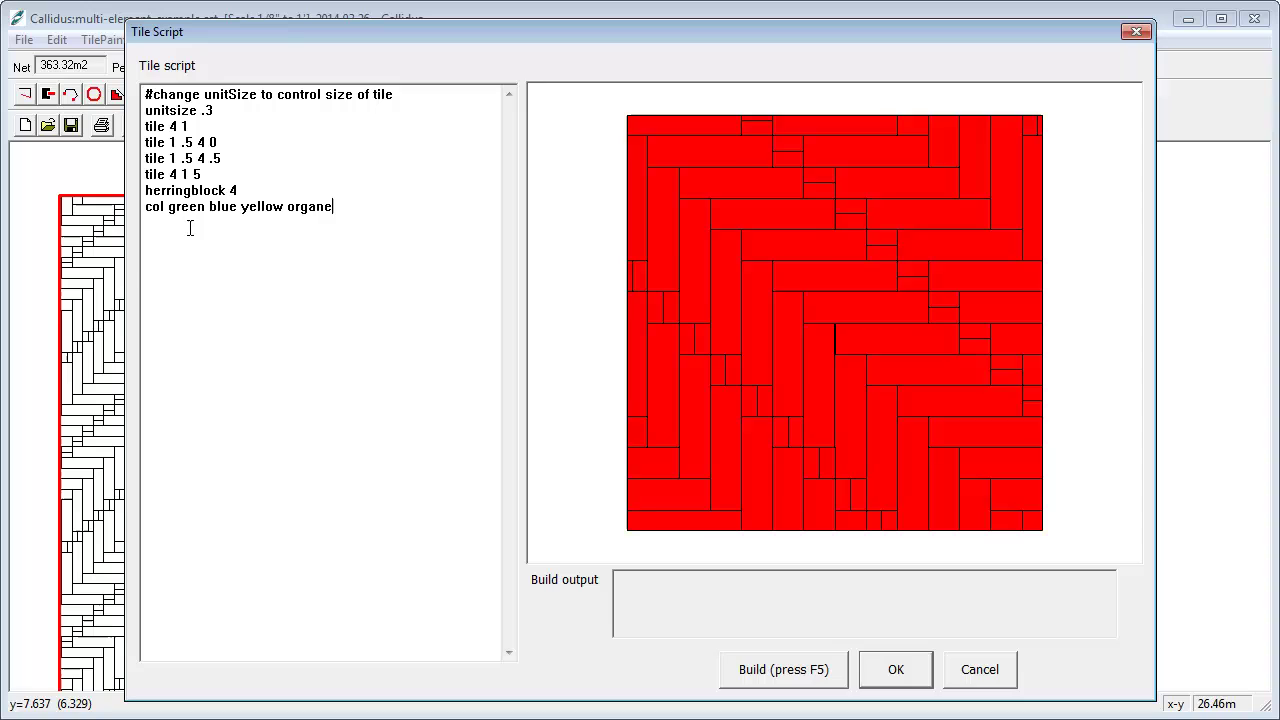
key(F5)
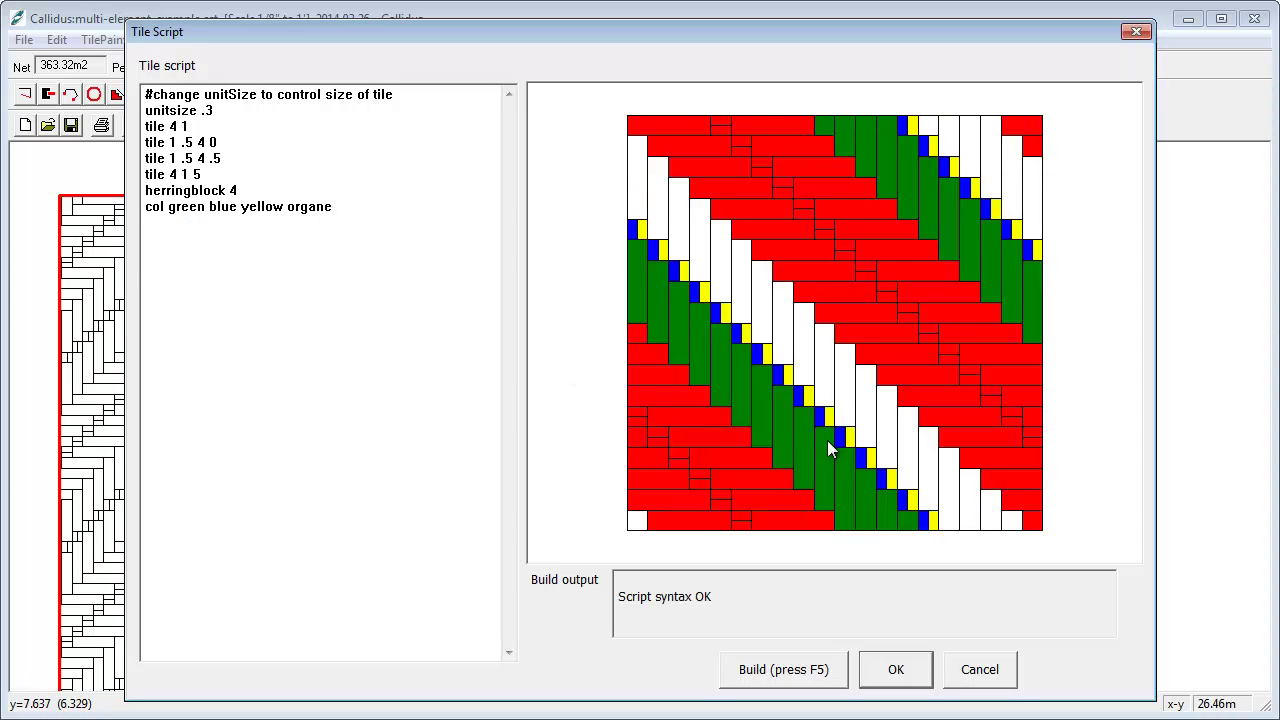
Extend the colour line to "col green blue yellow organge cyan blue yellow", and accept the script and the material settings.
key(BackSpace)
key(BackSpace)
text(nge)
text(yan)
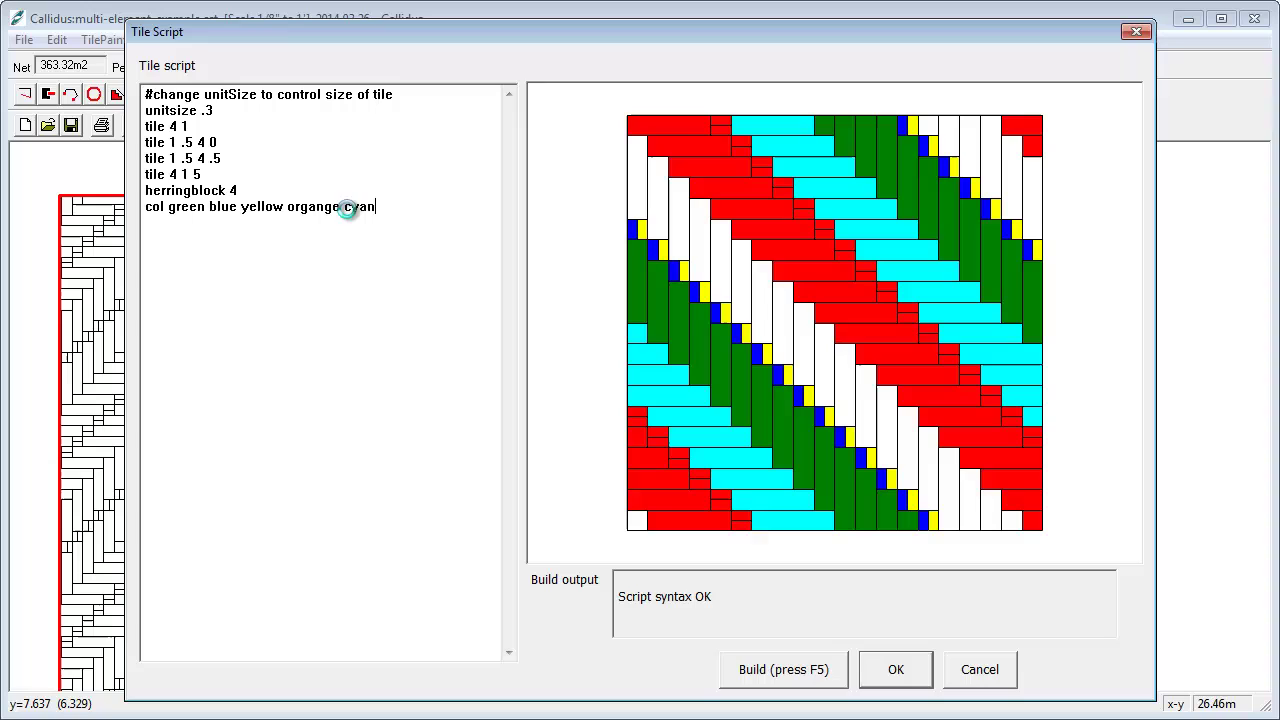
text( blu)
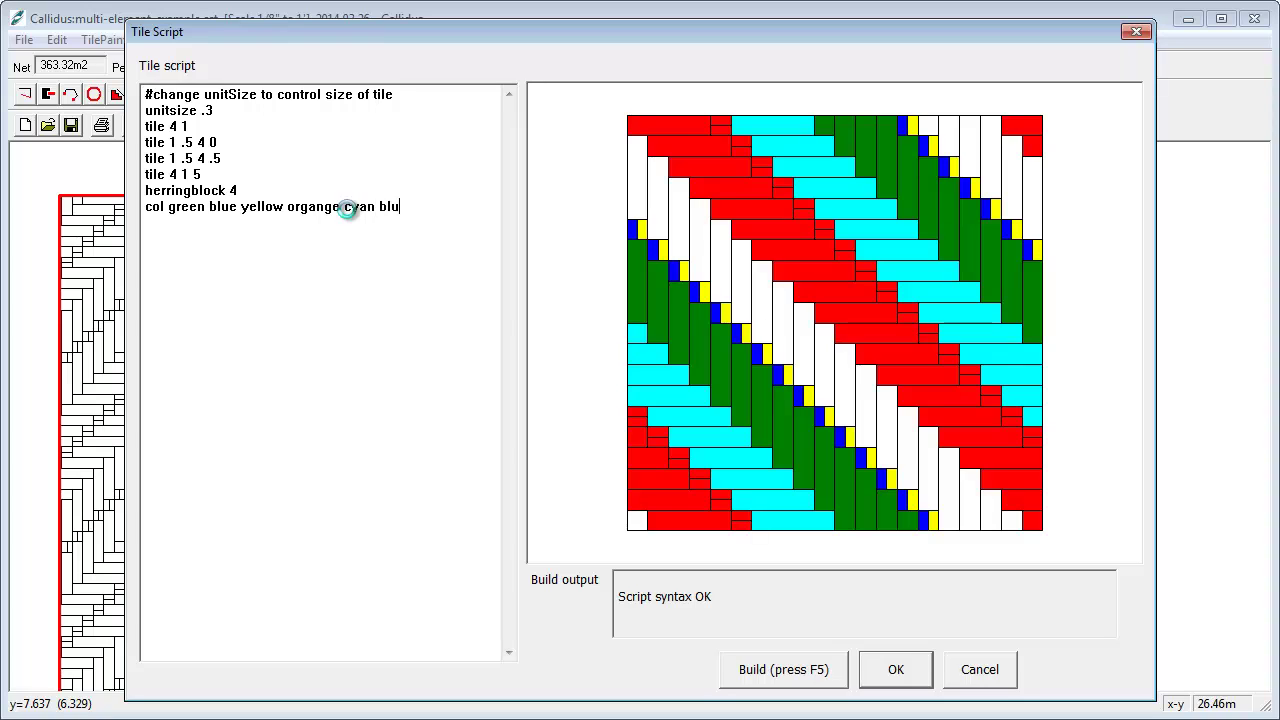
text(e yellow)
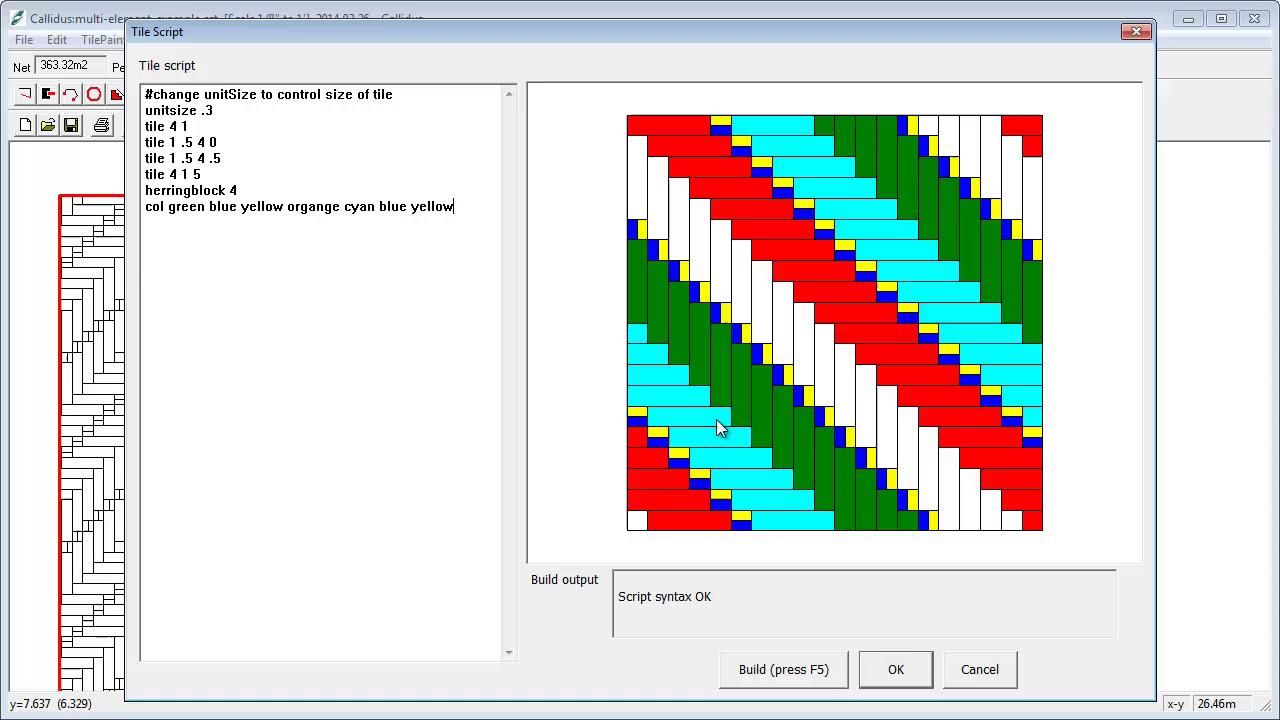
click(895, 669)
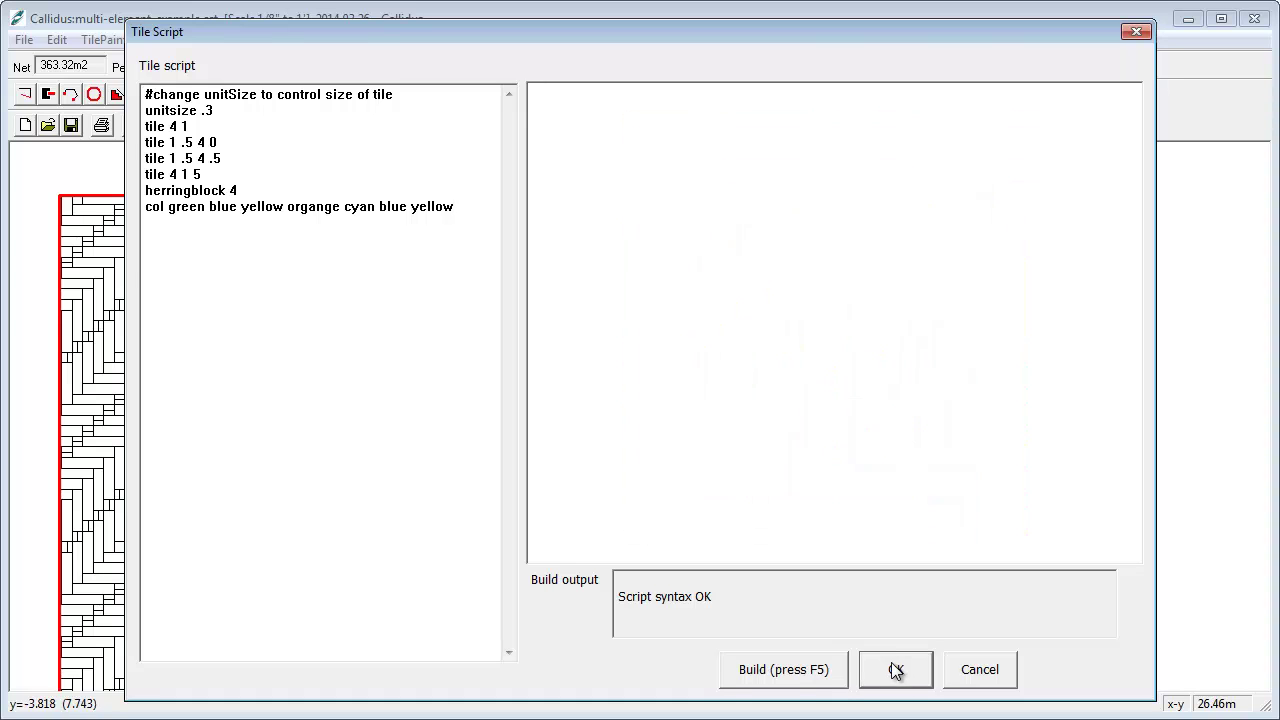
click(1010, 634)
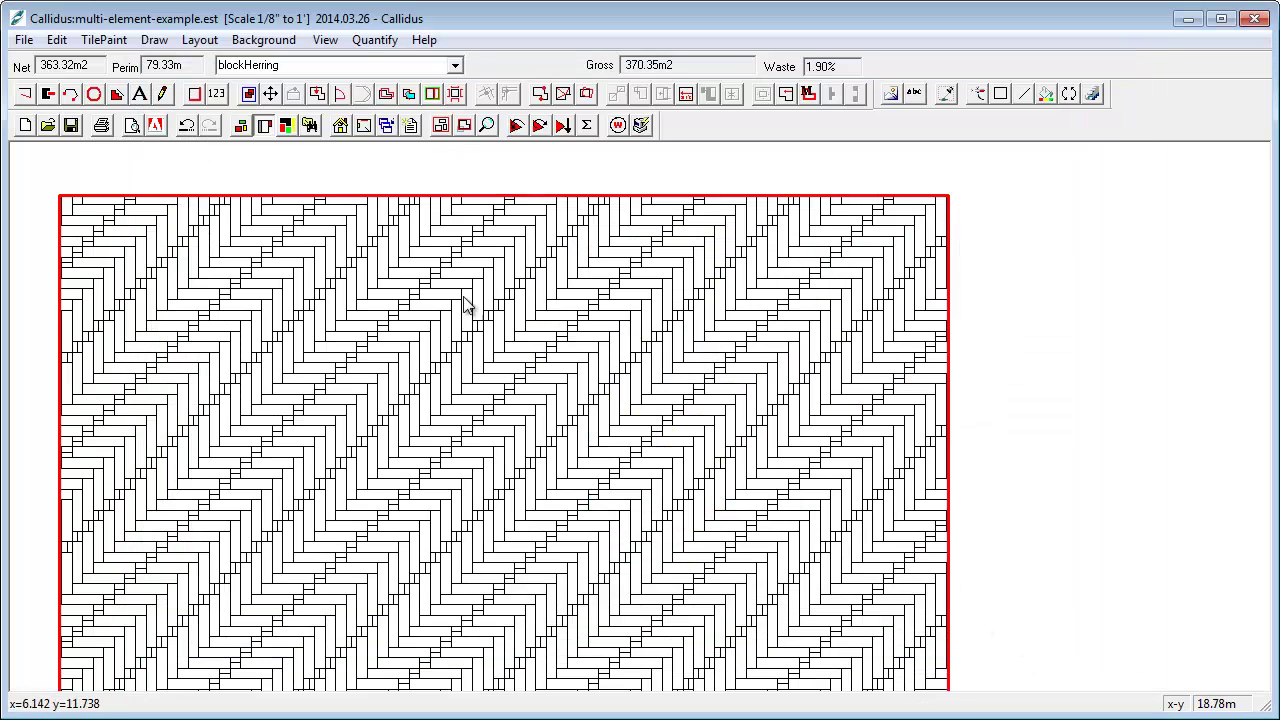
Recalculate the room layout with the coloured pattern and show the rooms filled in with their respective colours.
click(540, 127)
click(516, 127)
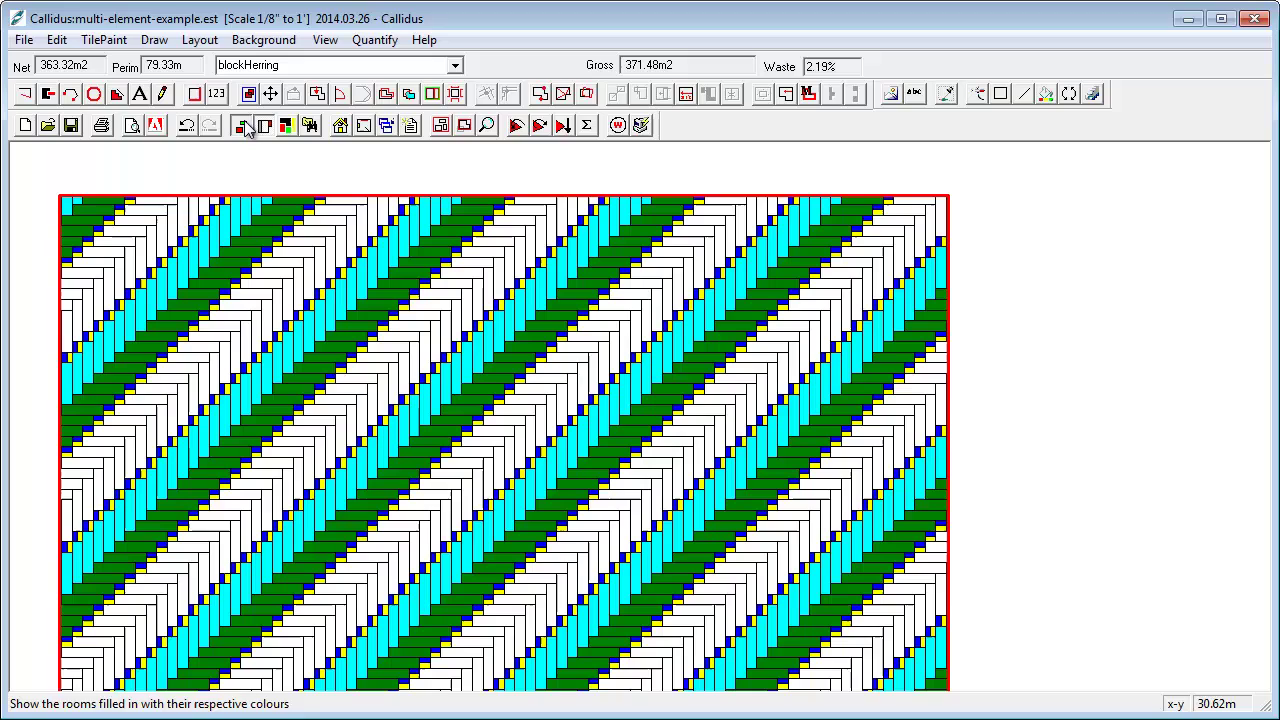
click(241, 126)
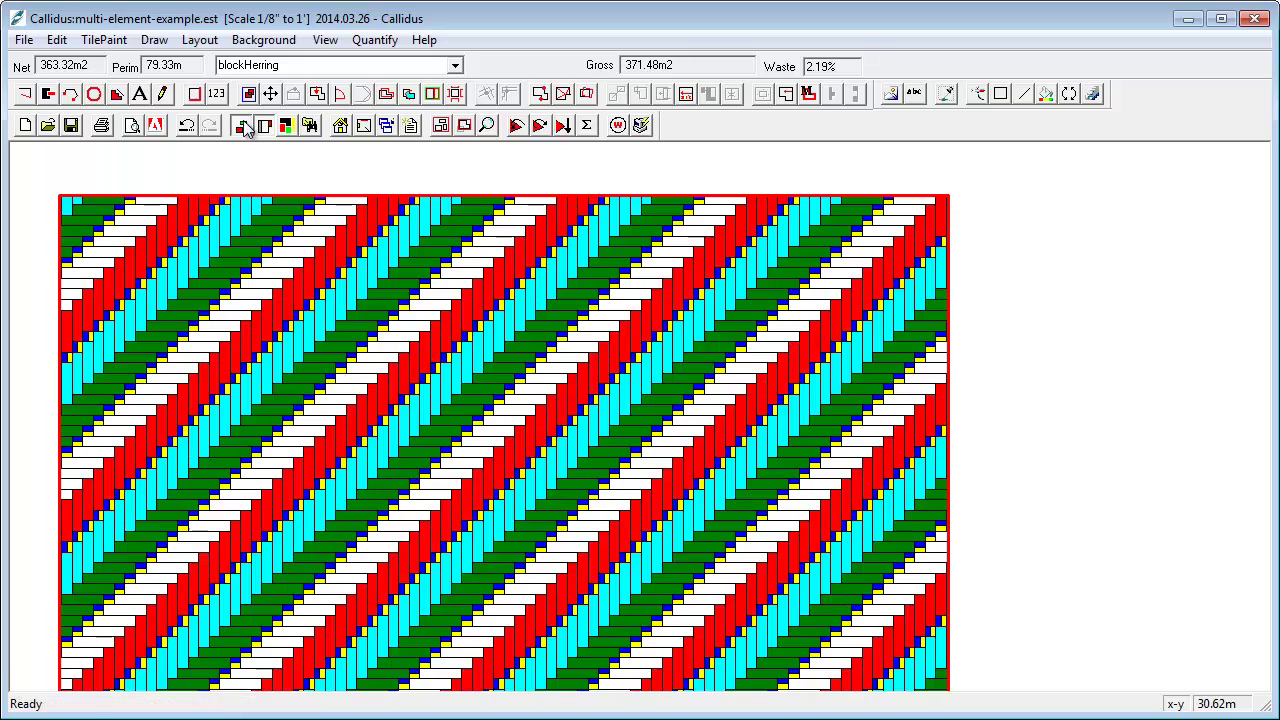
Preview the Colour Summary of FloorPlan report at Fit To Page scale, and close the preview.
click(133, 127)
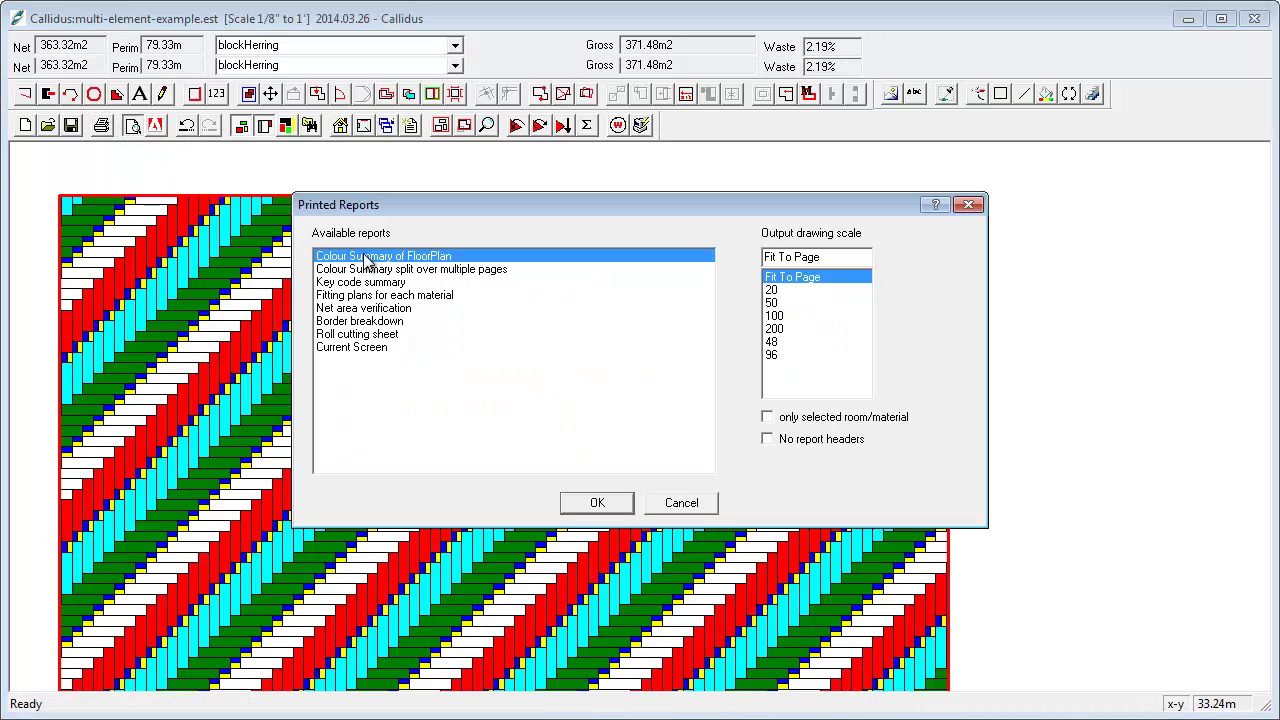
key(Return)
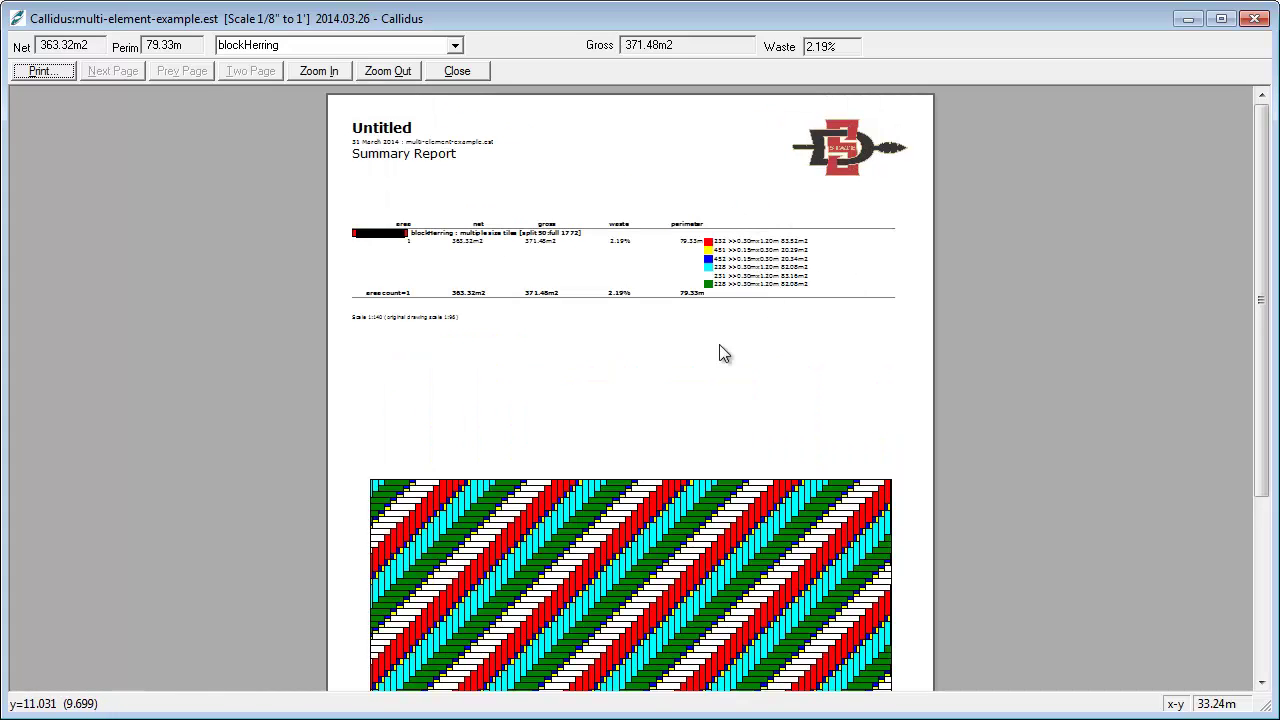
click(461, 70)
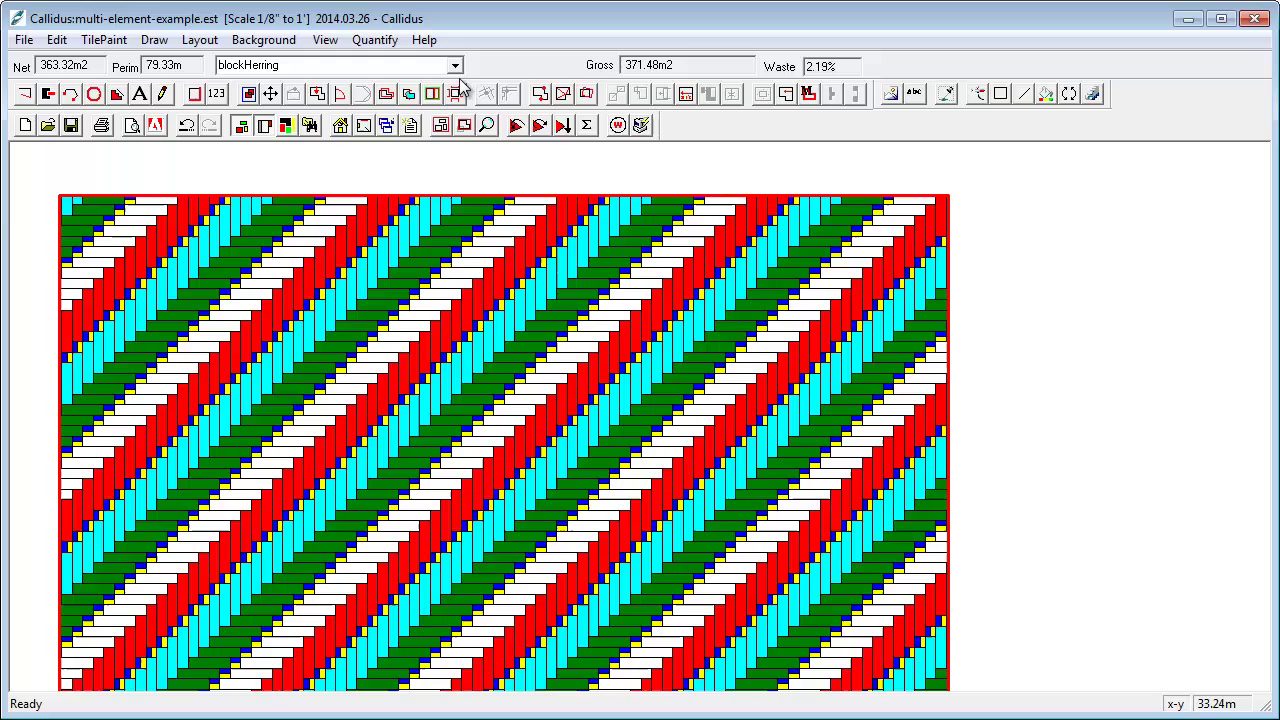
Reopen the blockHerring tile script and replace the four tile lines with "mono 4 1 0 0 10 1".
click(397, 127)
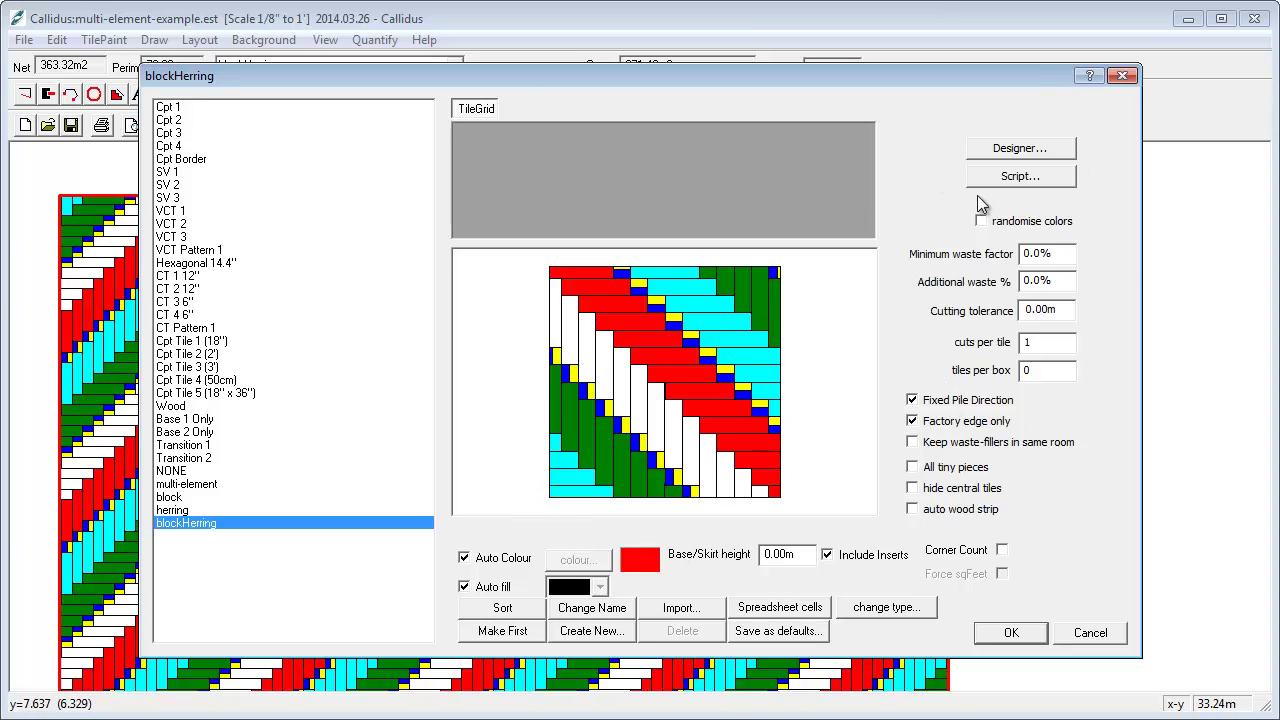
click(1018, 177)
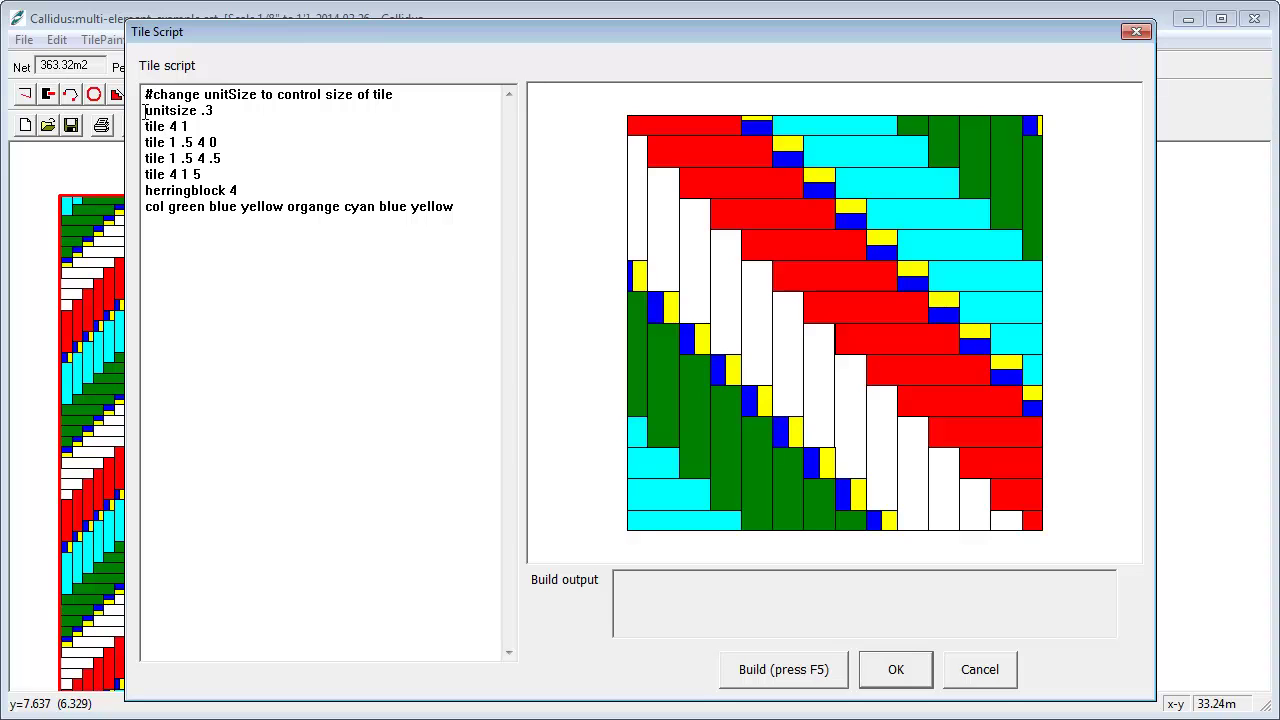
drag(145, 106, 403, 290)
click(188, 244)
drag(212, 175, 142, 127)
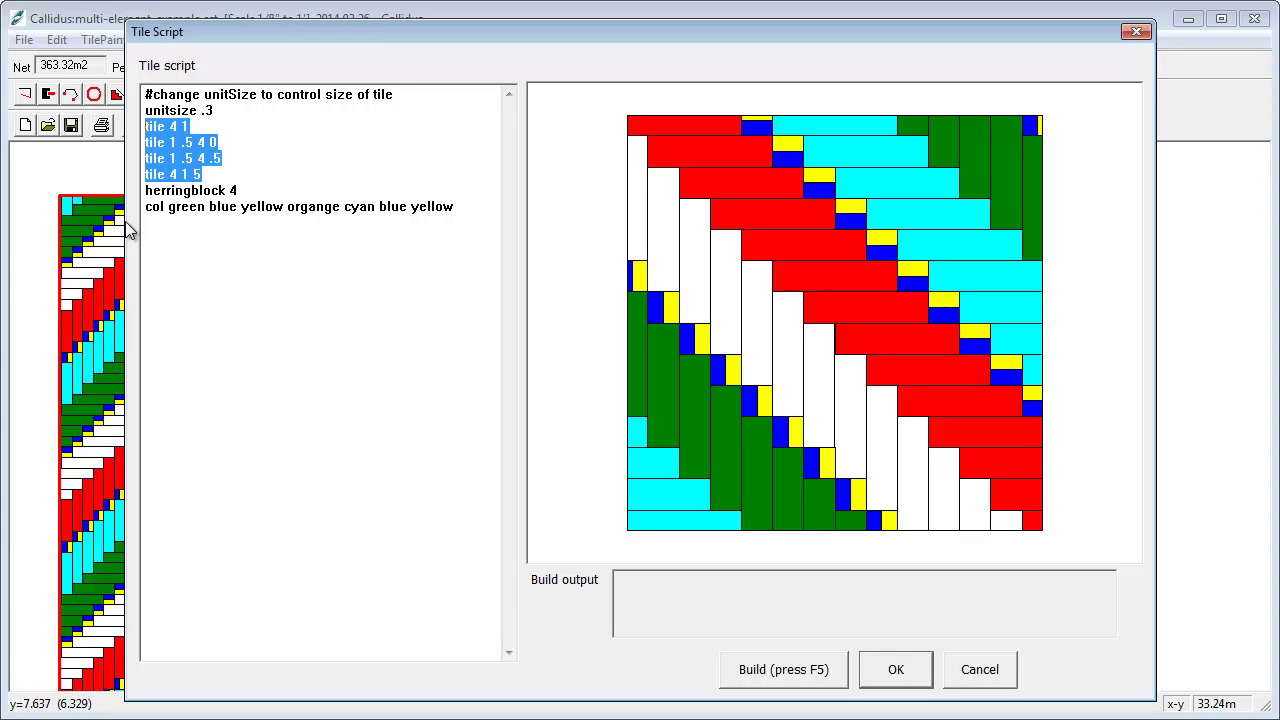
text(mono )
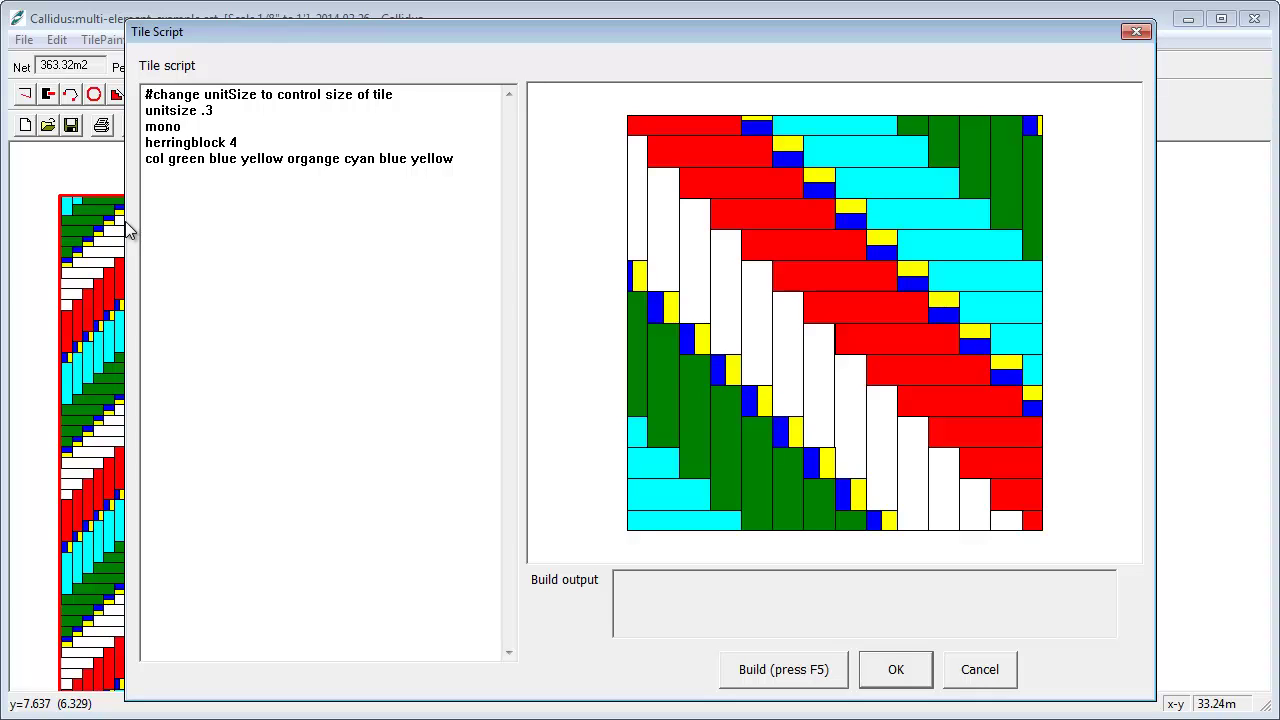
text(4 1)
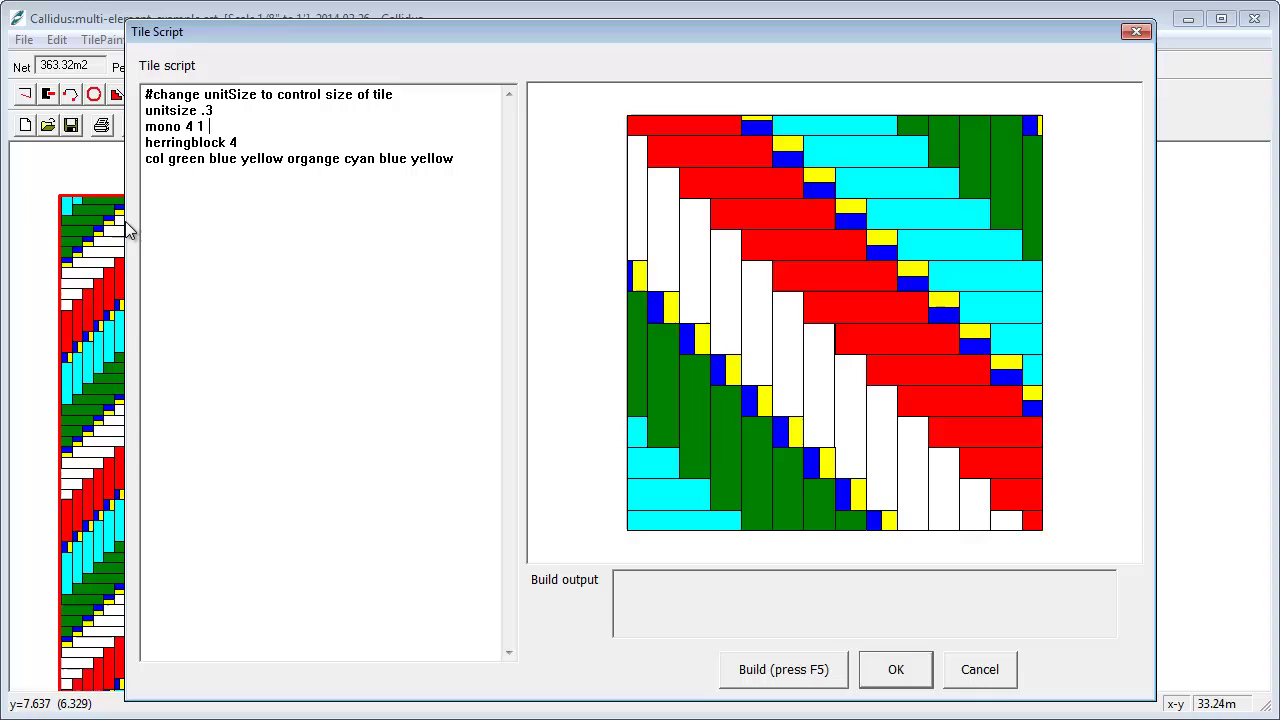
text( 0 0 10 1)
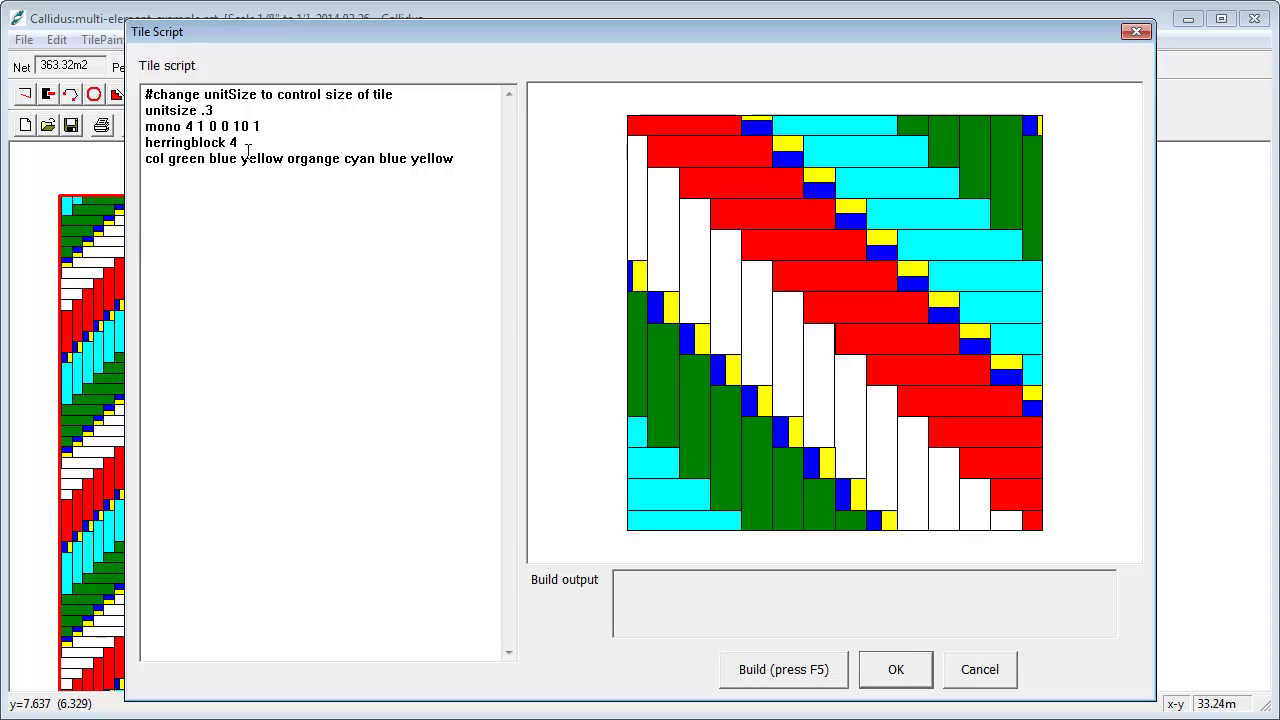
Remove the "herringblock 4" command, add "rep 15 15" below the unit size line, and build the script.
drag(256, 143, 137, 142)
key(Delete)
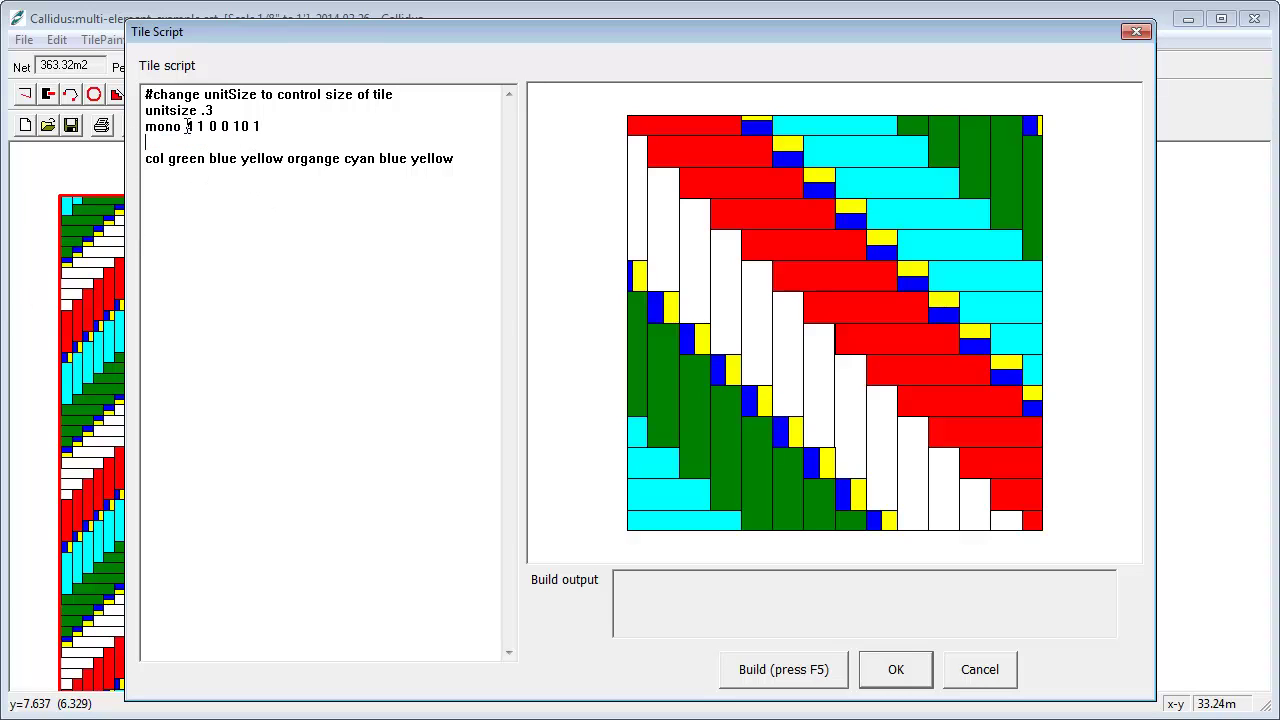
click(215, 110)
key(Return)
text(rep )
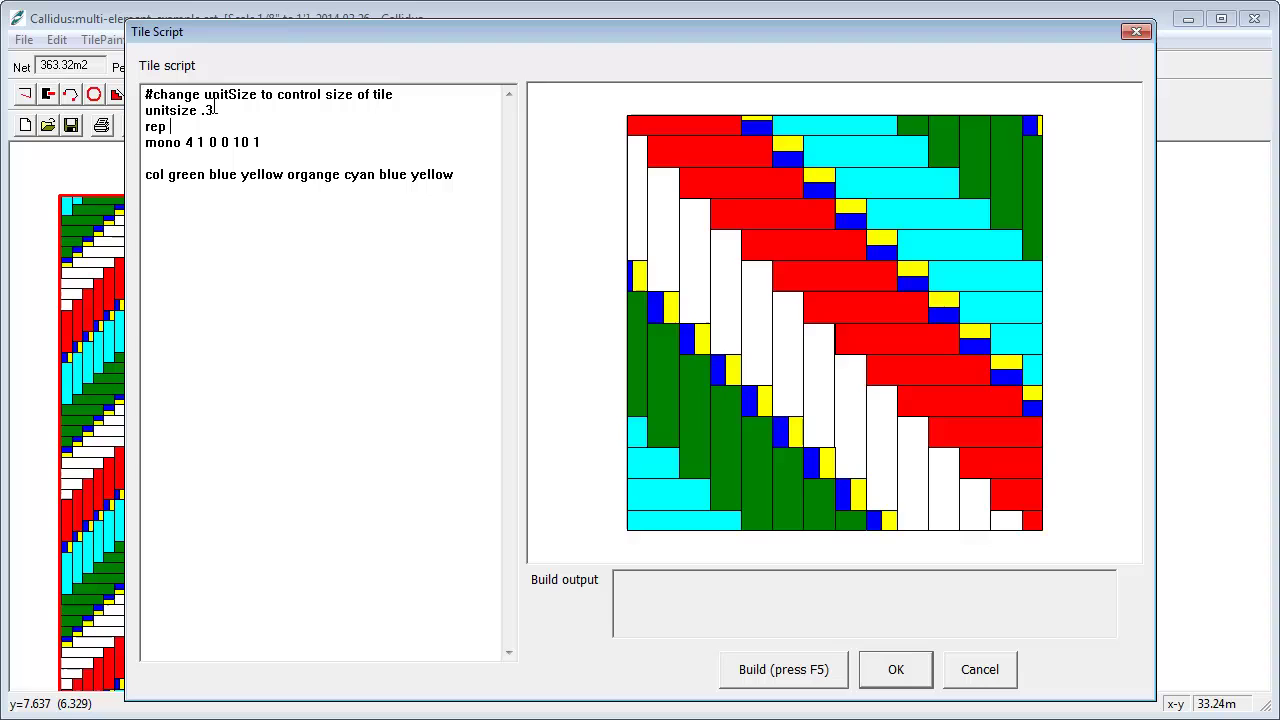
text(15)
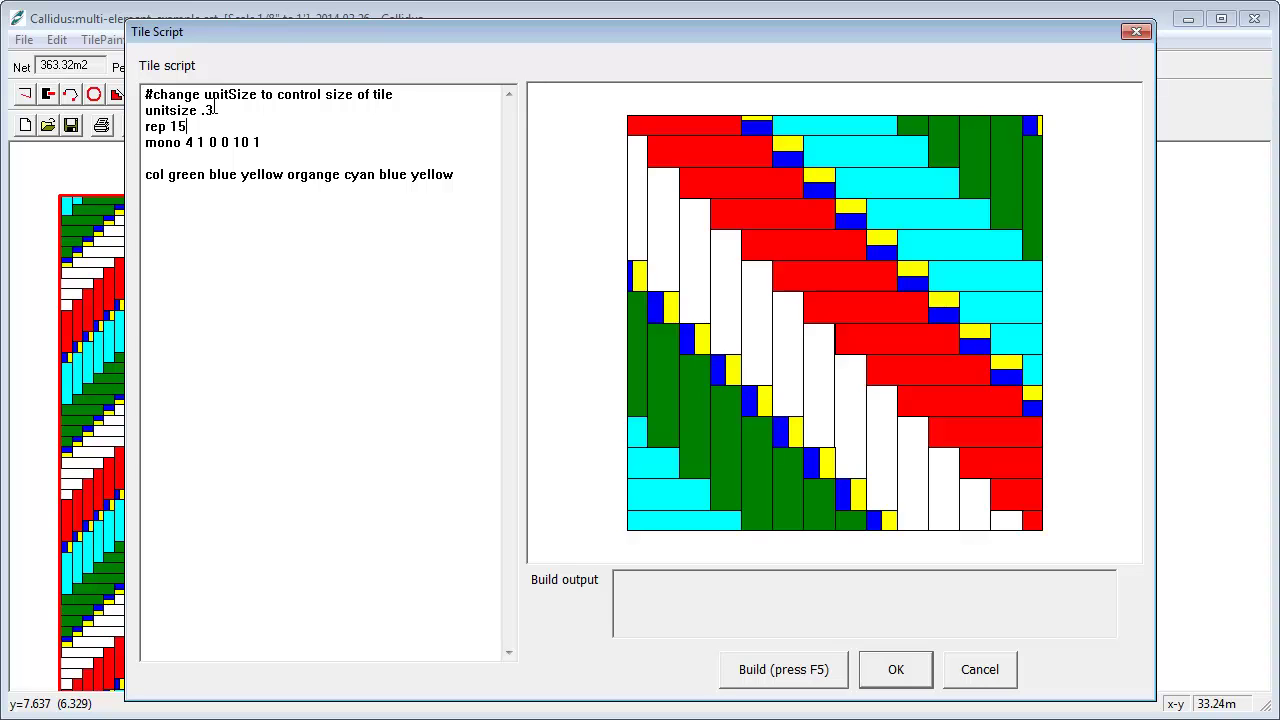
text( 15)
key(F5)
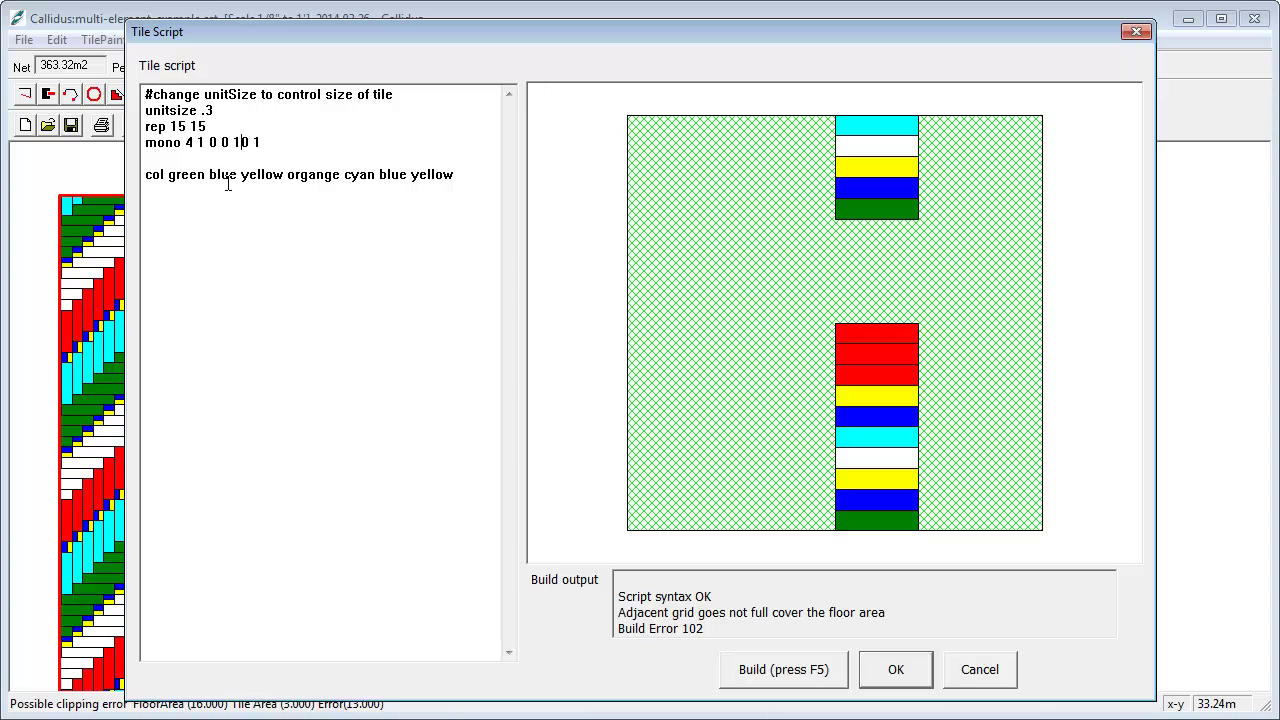
Change the mono line to "mono 4 1 0 0 1 10", set the unit size to .1, and rebuild the script.
click(250, 143)
key(BackSpace)
key(F5)
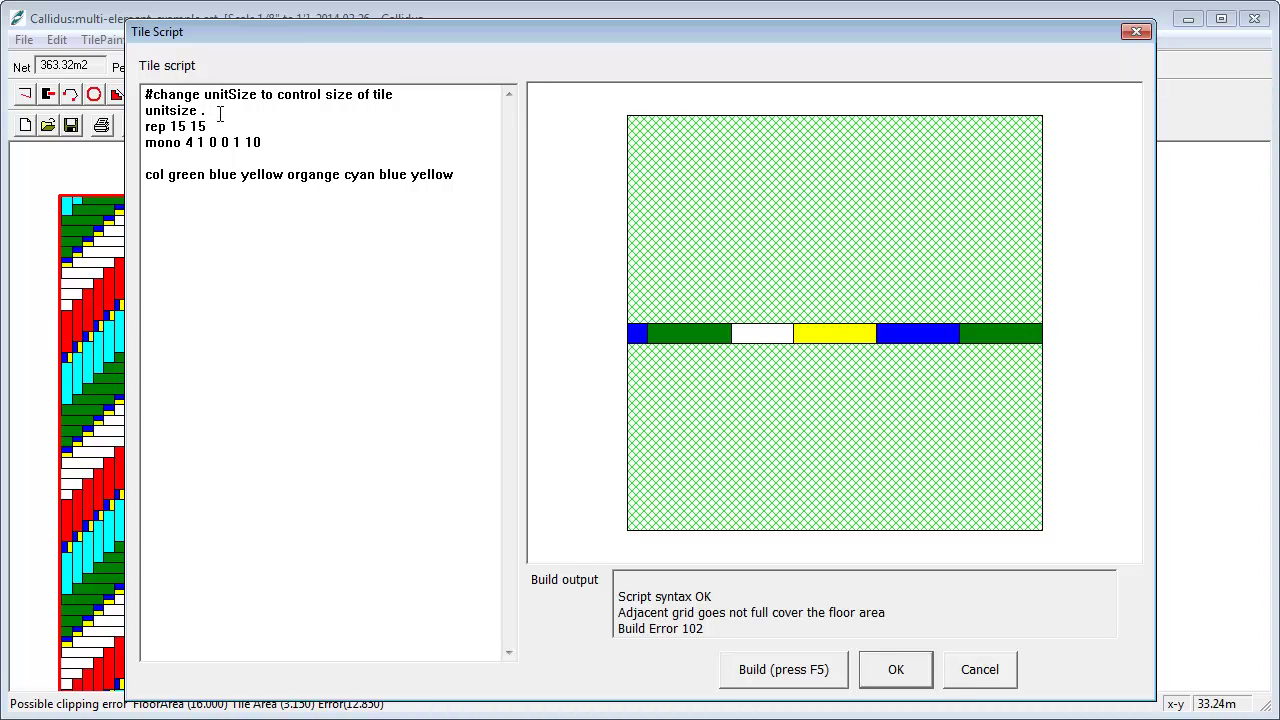
key(F5)
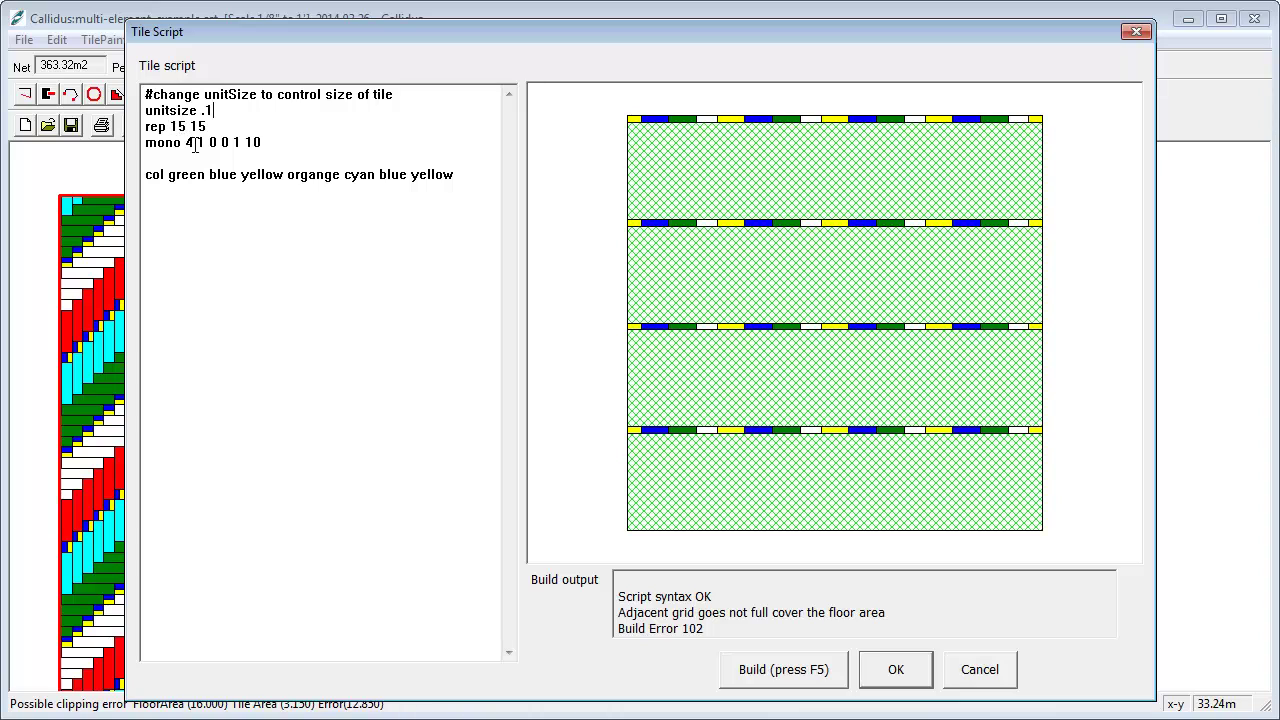
Change the repeat line to "rep 25 15" and rebuild the script.
click(178, 127)
key(BackSpace)
text(2)
key(F5)
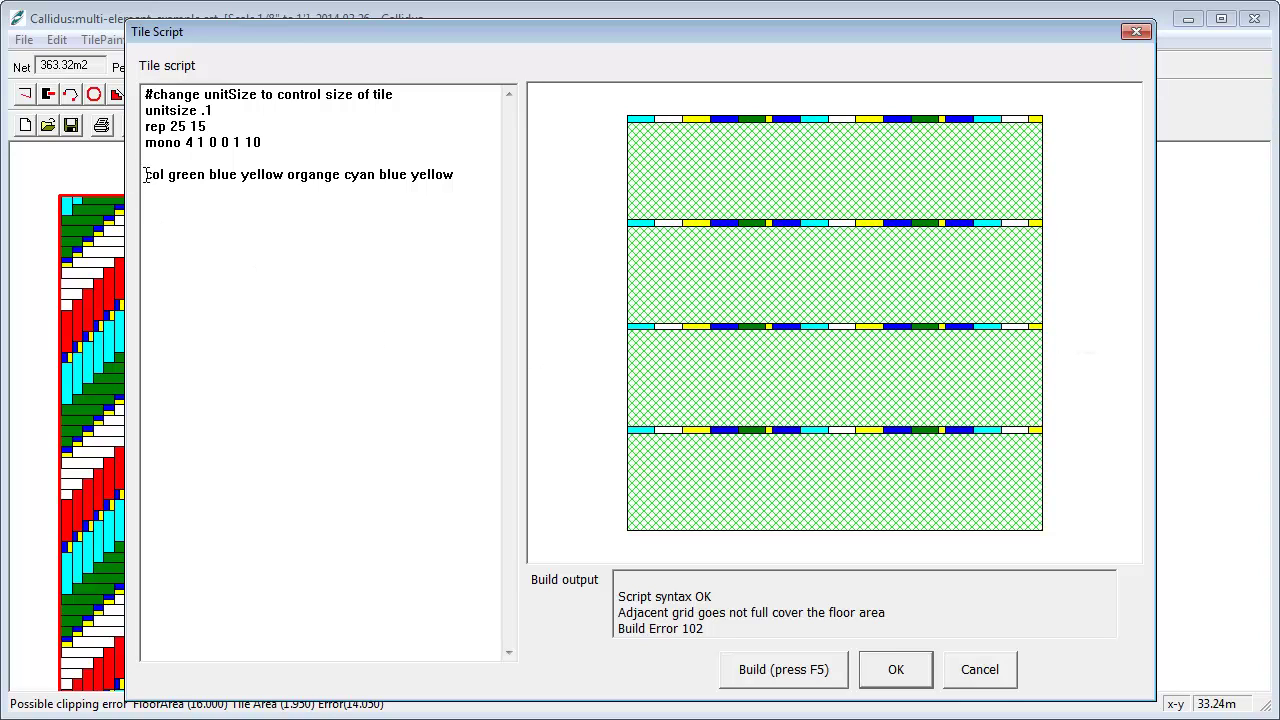
Replace the colour line with "herringblock 10" directly below the mono line and build the script.
drag(145, 175, 429, 291)
key(Delete)
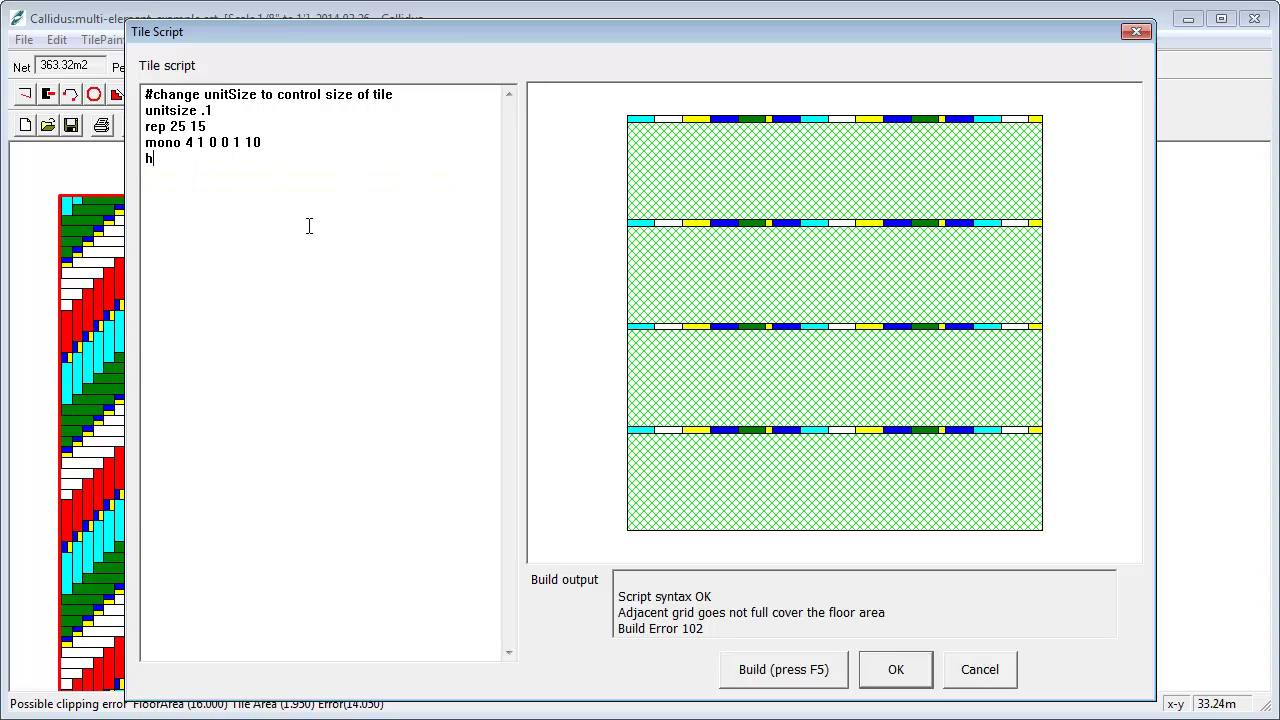
text(herringblock)
drag(236, 140, 297, 137)
click(246, 157)
text(10)
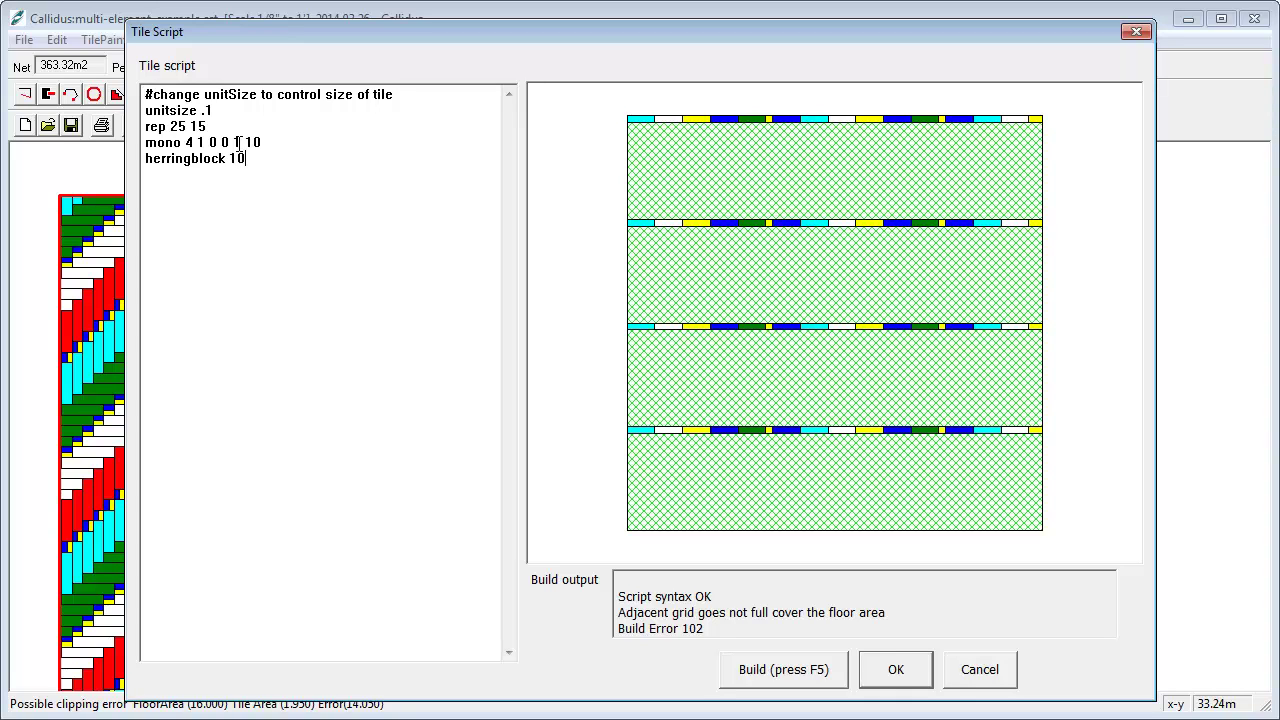
key(F5)
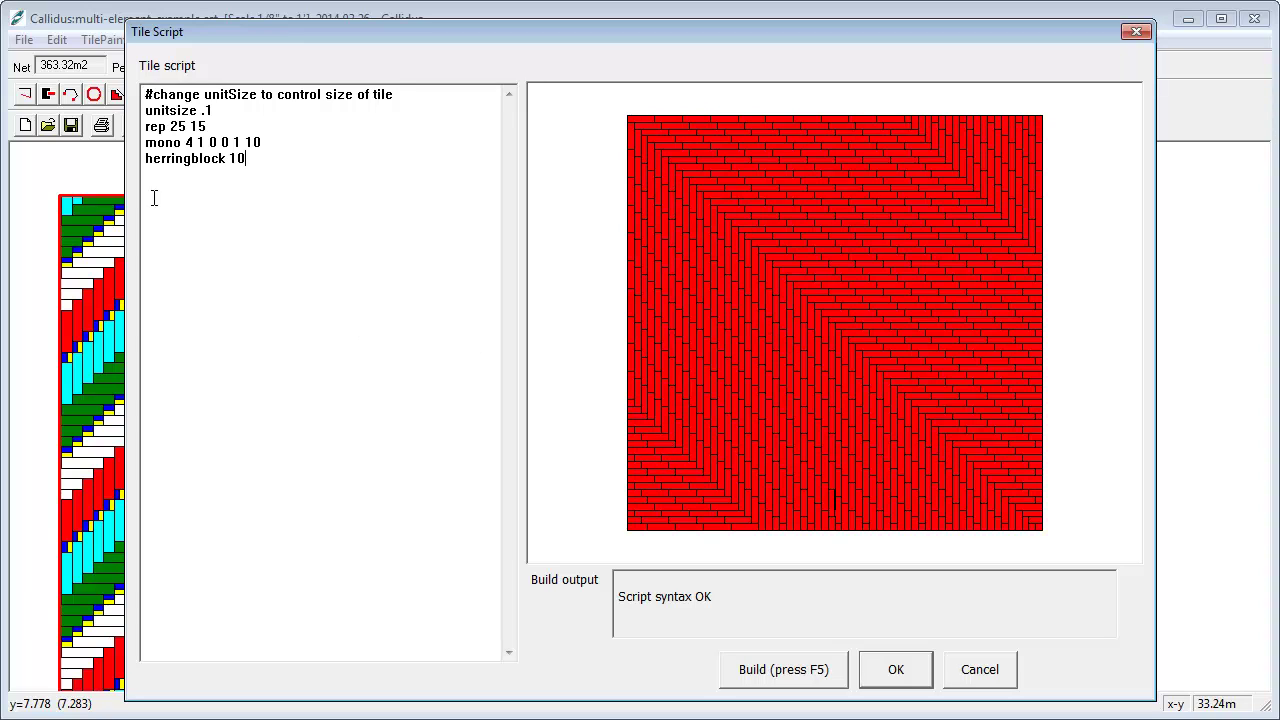
Set the unit size in the tile script to .5 and rebuild the script.
click(228, 110)
key(BackSpace)
key(BackSpace)
key(BackSpace)
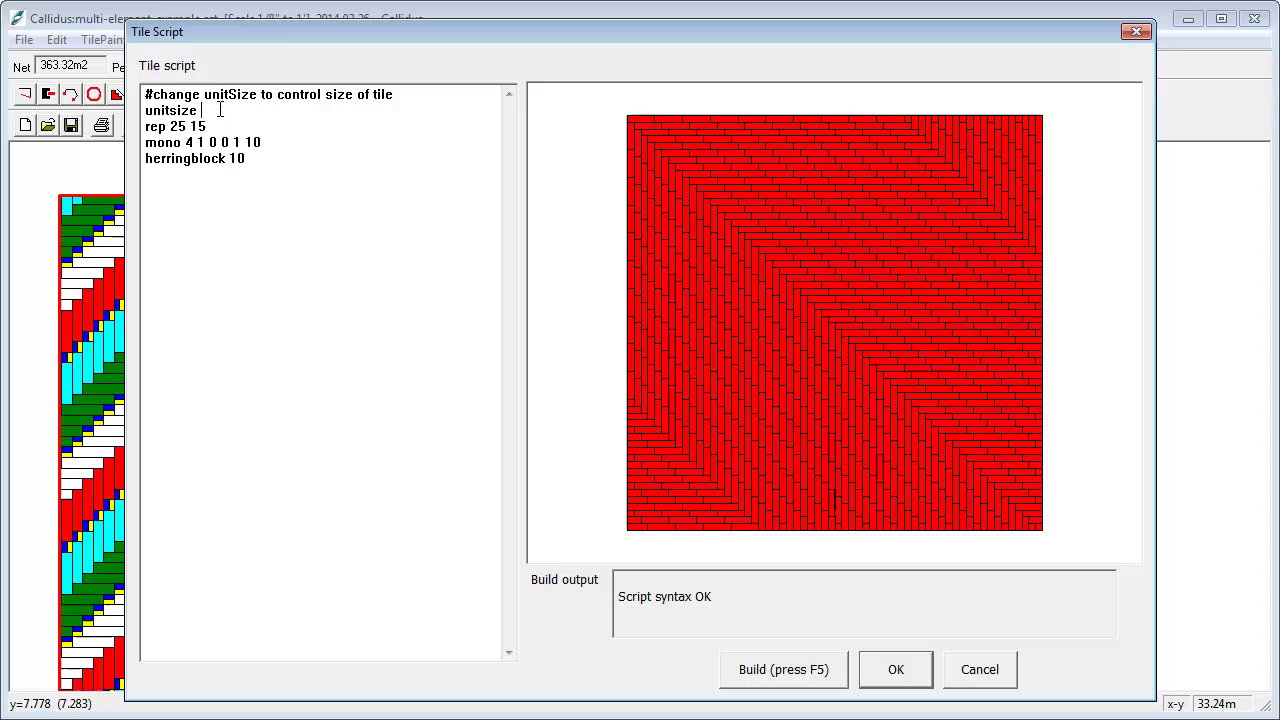
text(1)
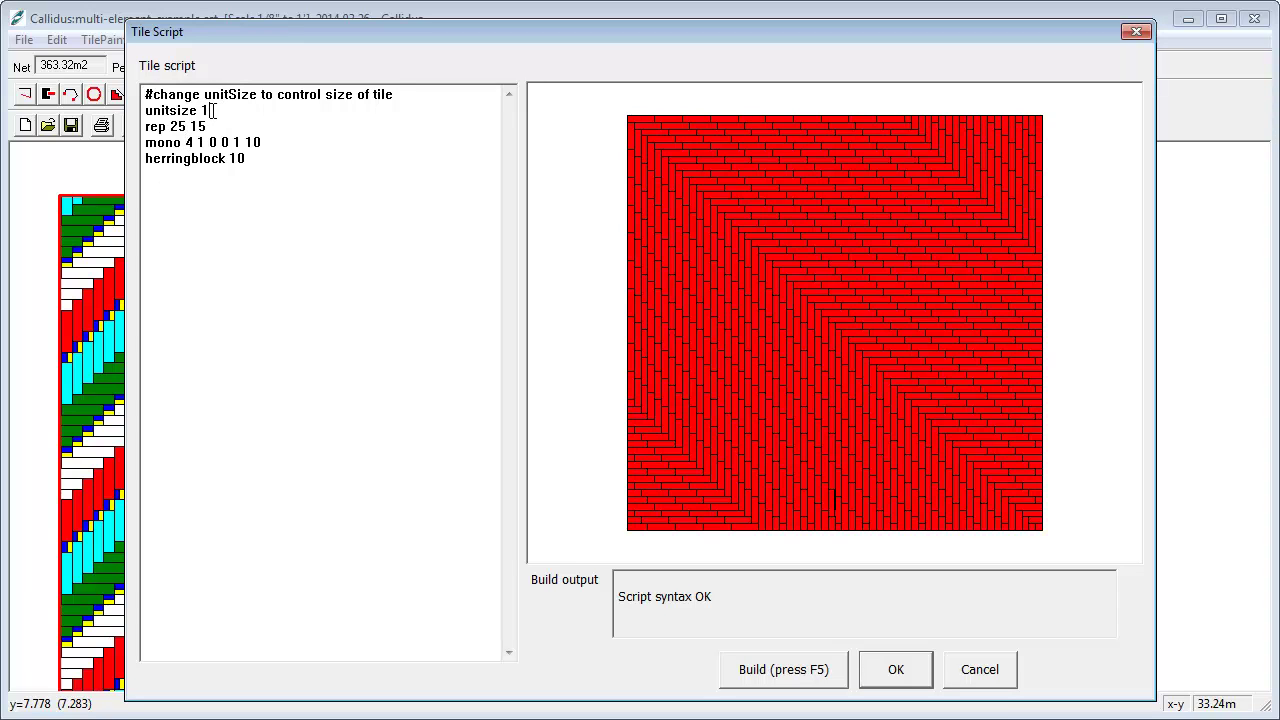
key(BackSpace)
text(.5)
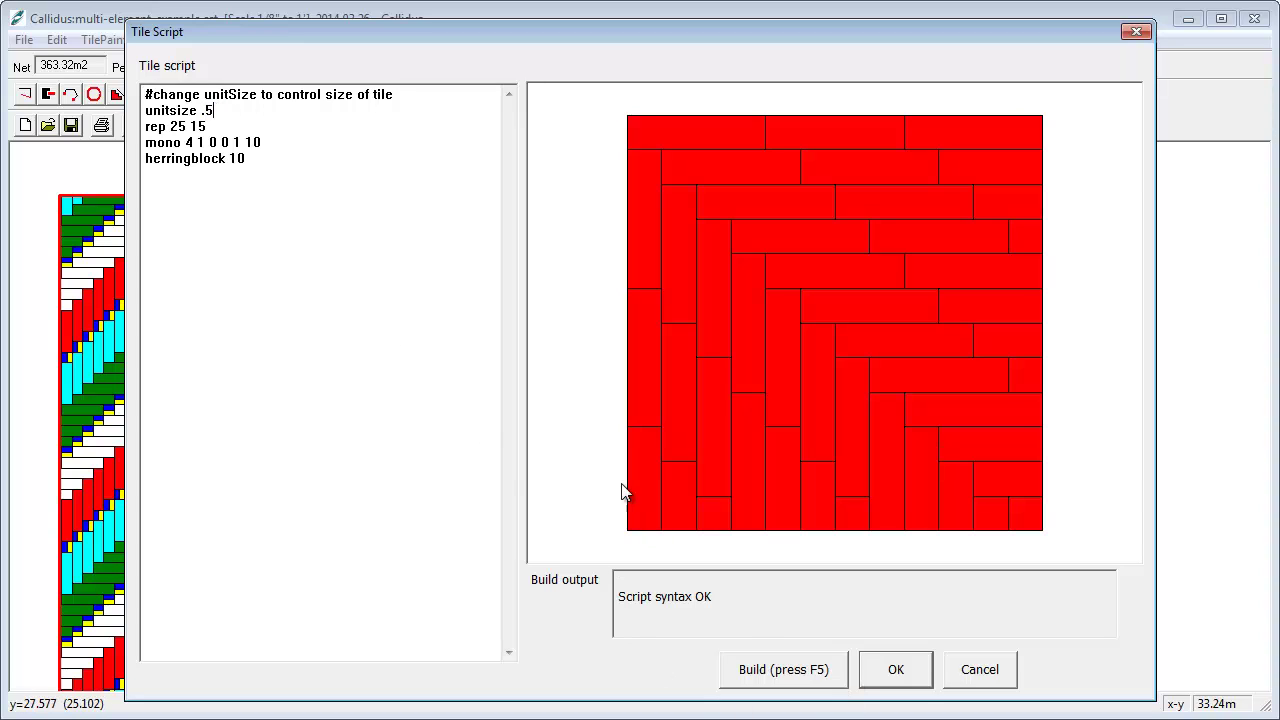
Accept the tile script and the blockHerring product settings, and requantify the room with the updated pattern.
click(876, 671)
click(997, 635)
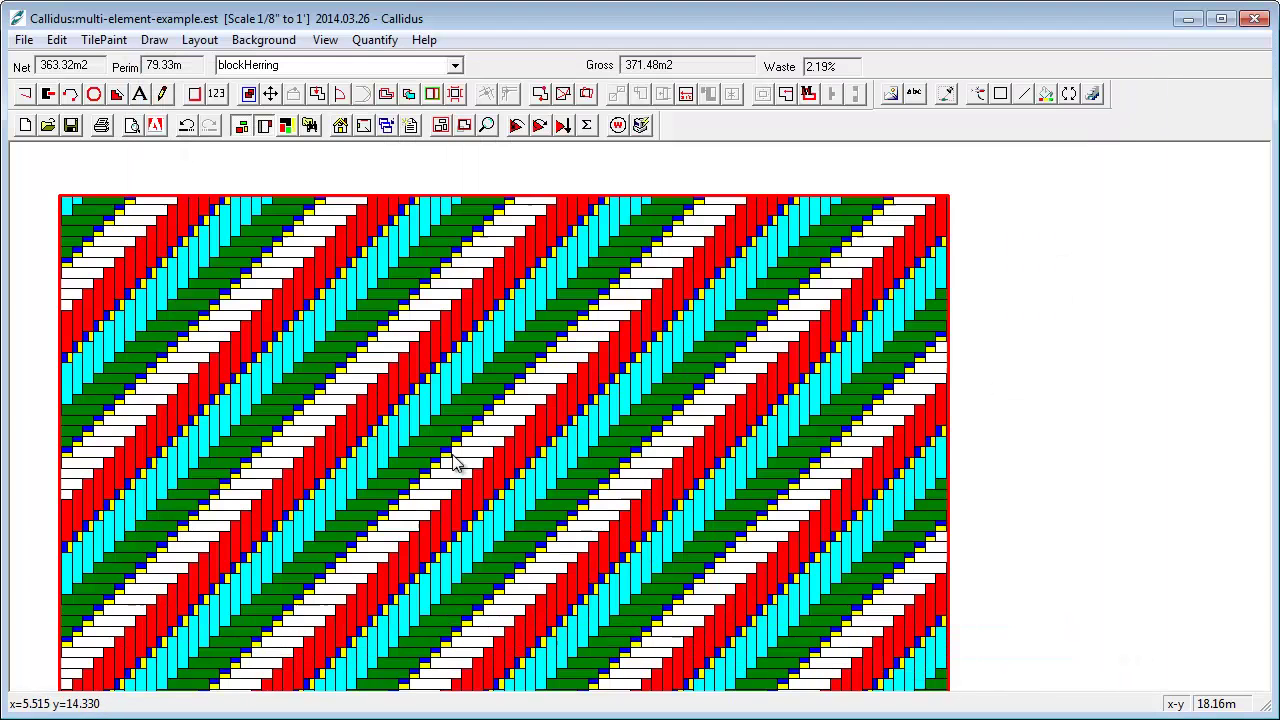
click(539, 125)
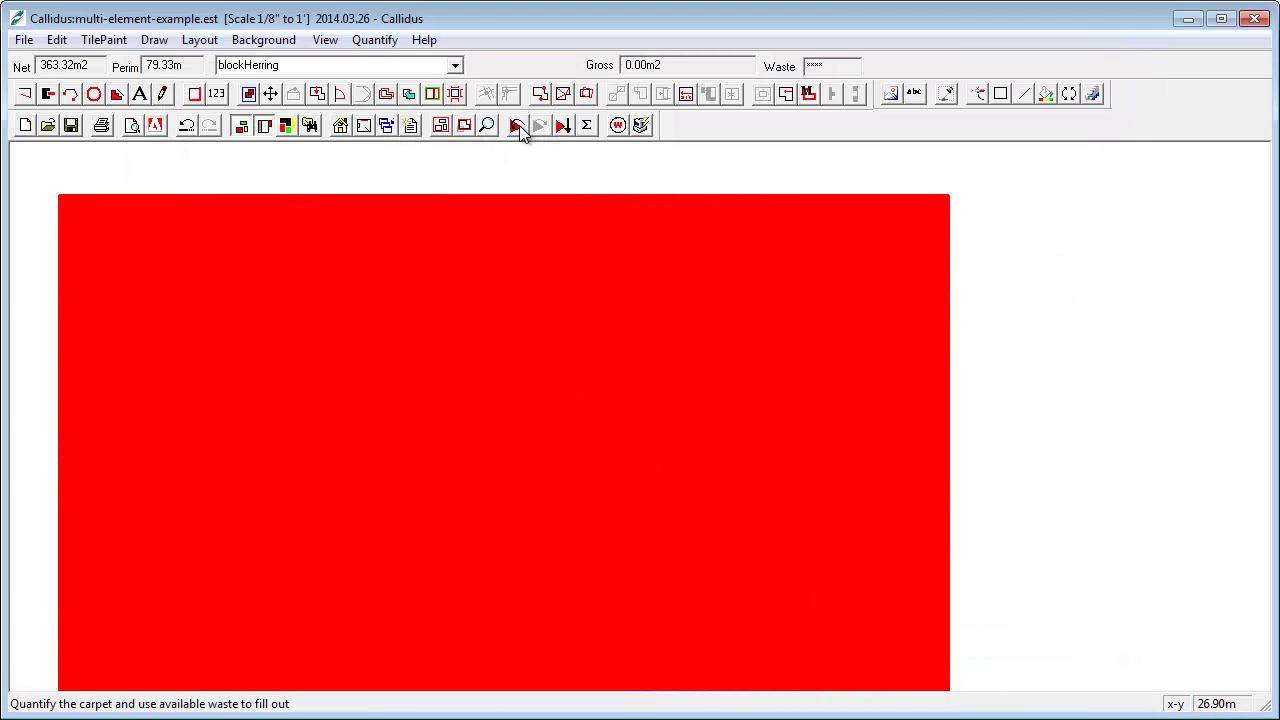
click(516, 125)
scroll(603, 252, down, 1)
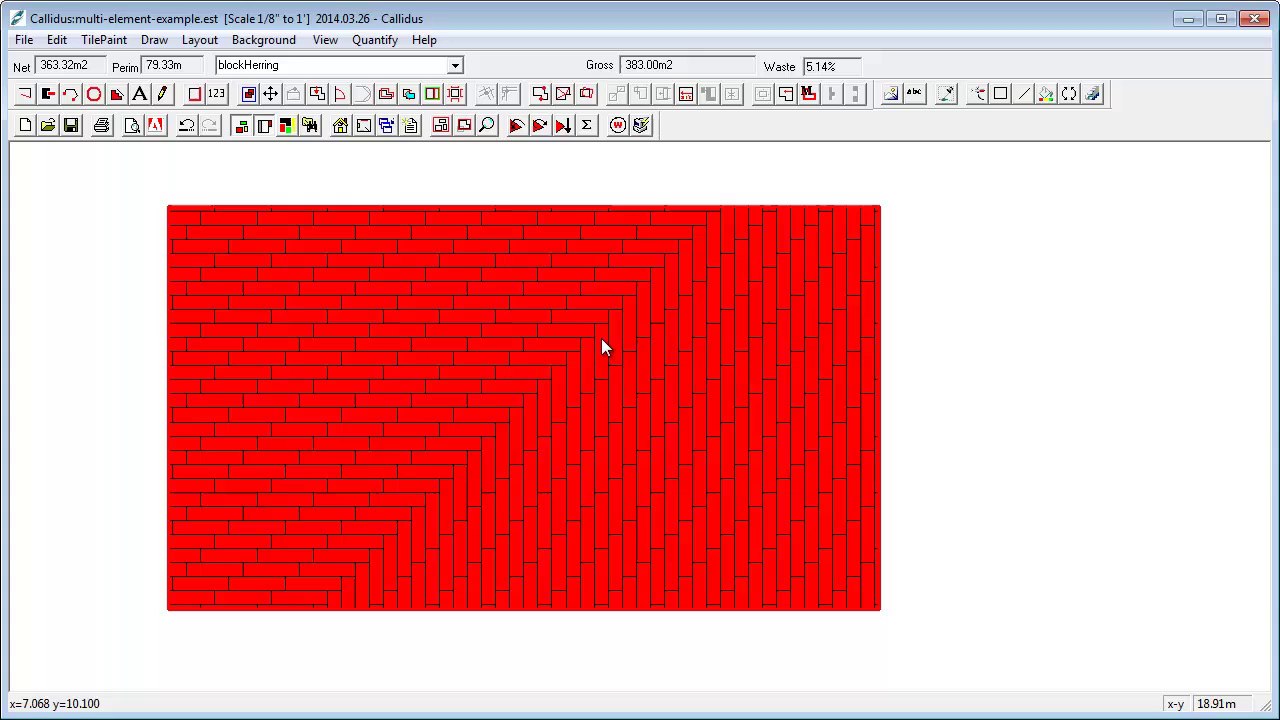
Reopen the blockHerring tile script and delete its "rep 25 15" line.
click(388, 126)
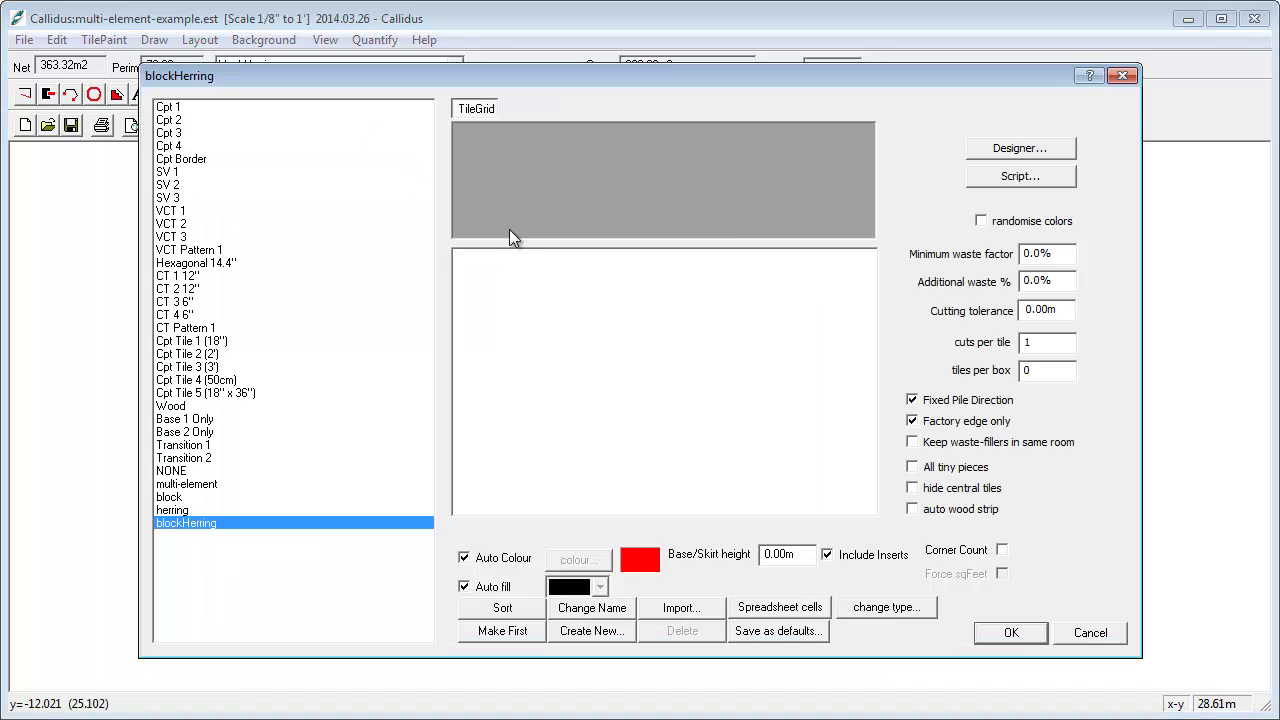
click(933, 175)
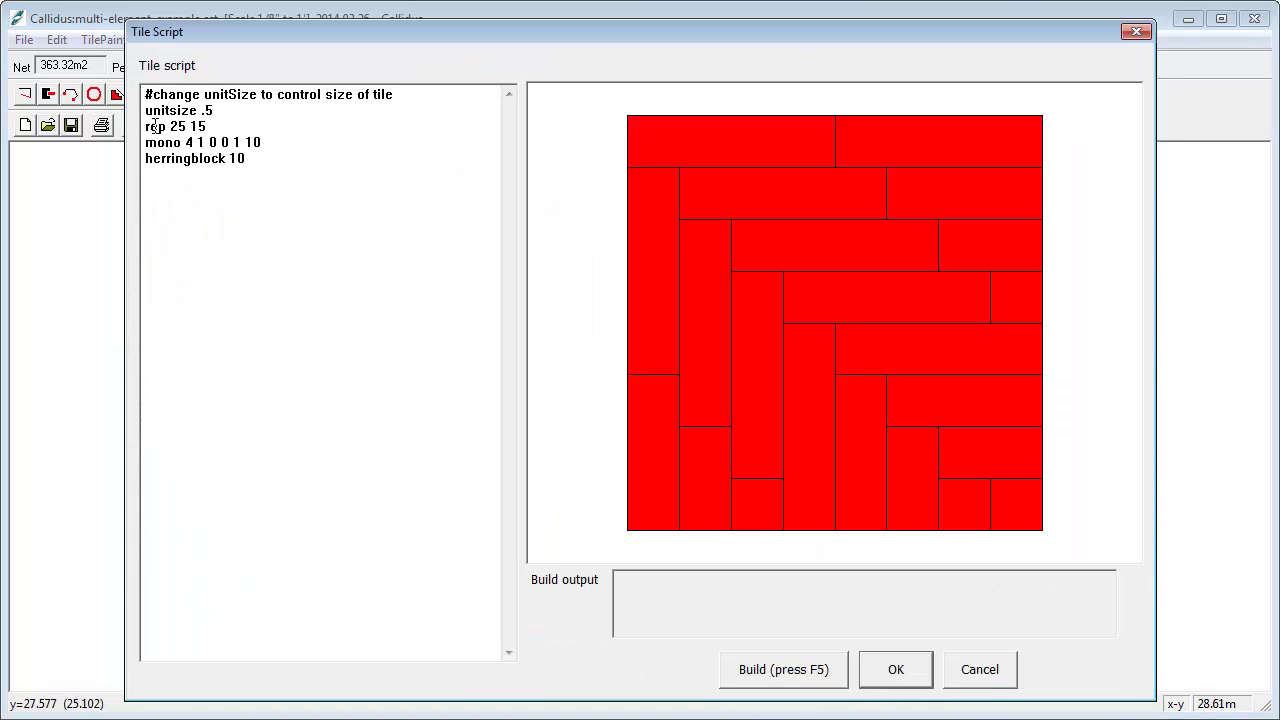
drag(144, 126, 208, 126)
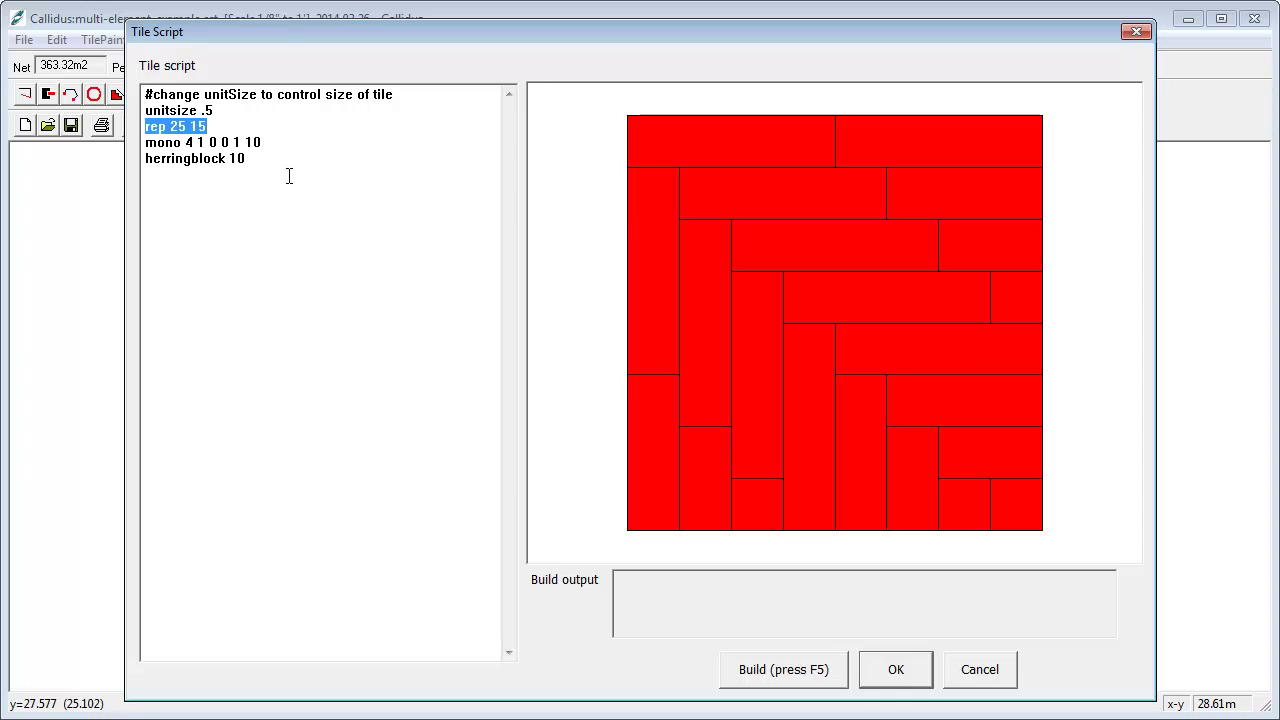
key(Delete)
key(Delete)
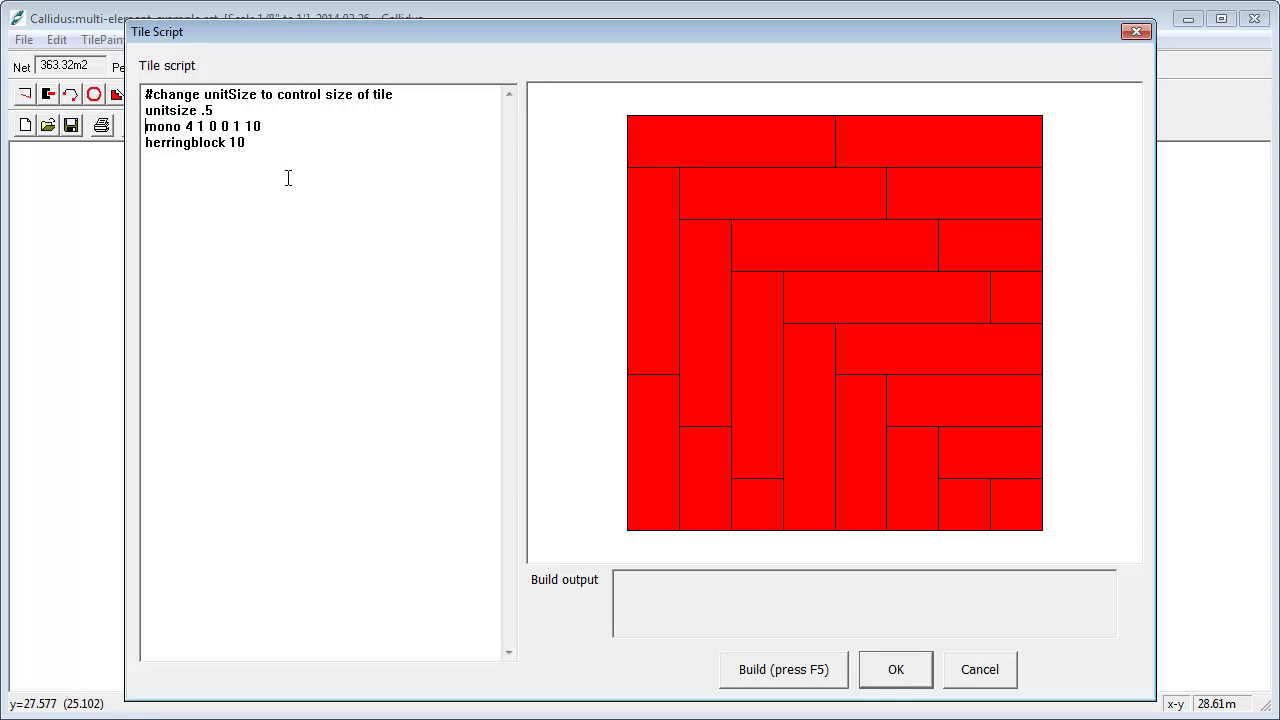
Examine the "mono 4 1 0 0 1 10" and "herringblock 10" lines of the script by highlighting each.
drag(146, 126, 366, 130)
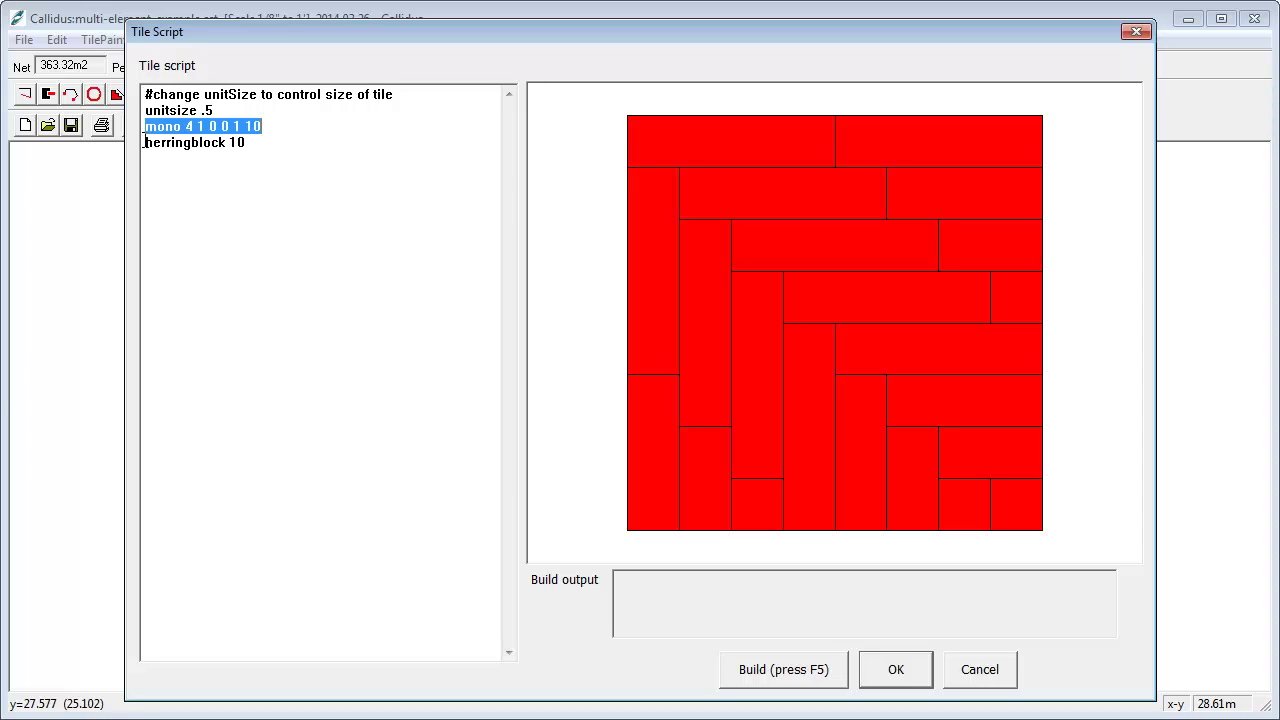
drag(145, 142, 337, 134)
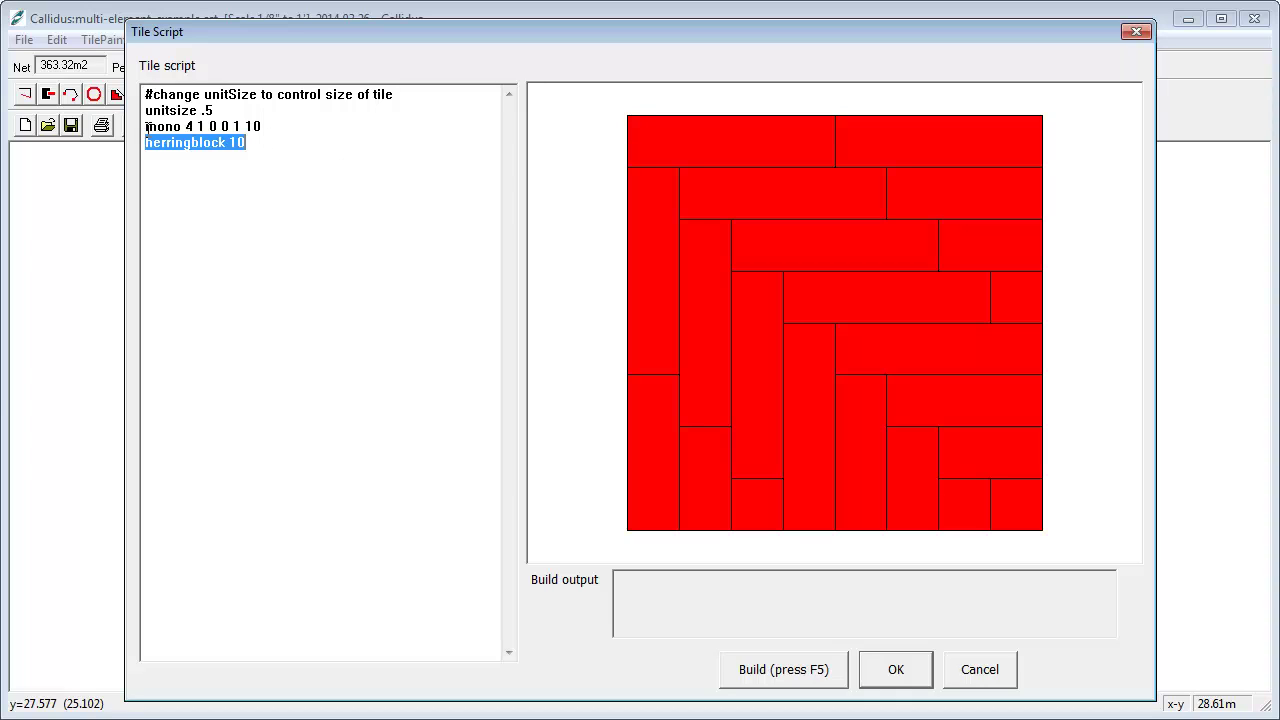
drag(147, 127, 360, 129)
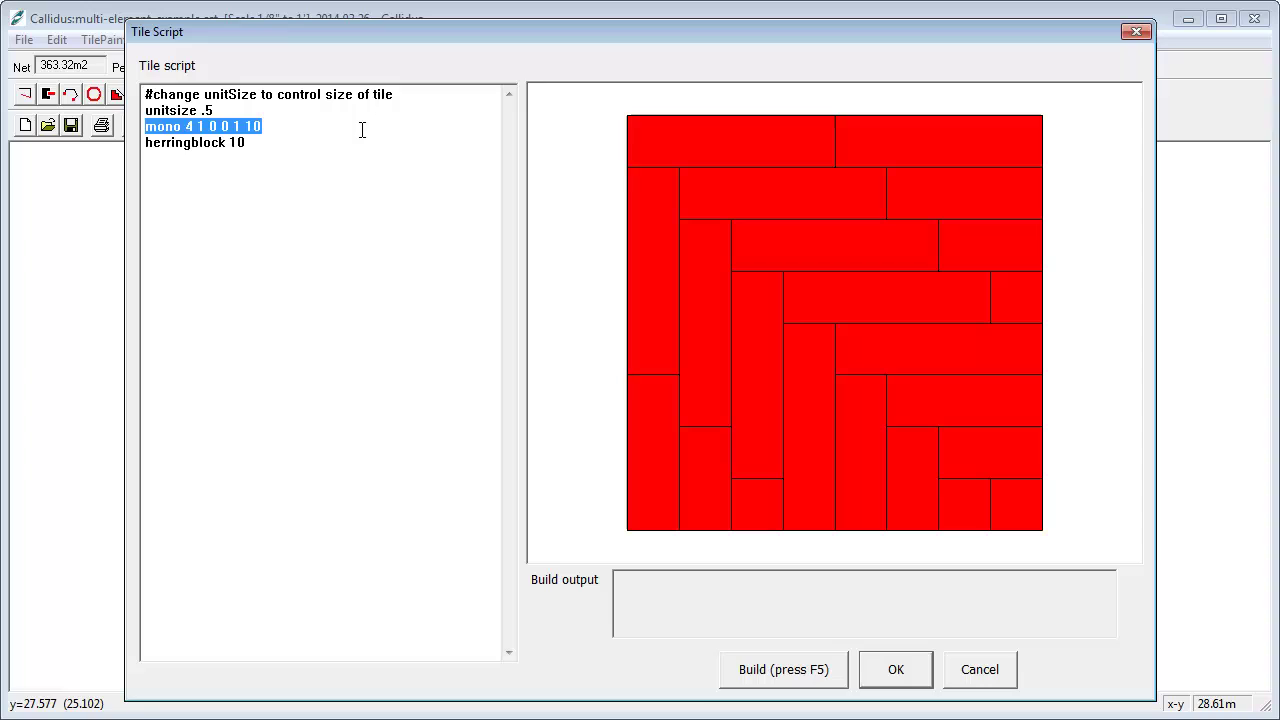